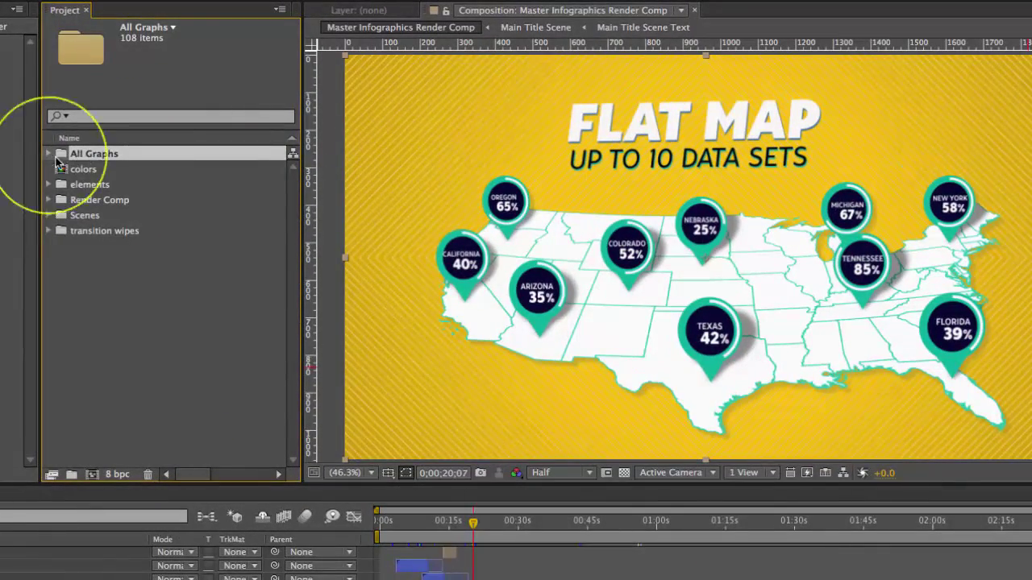
# Open the Flat Map Graph Render composition from the Flat Map Graph folder inside All Graphs
pyautogui.click(48, 154)
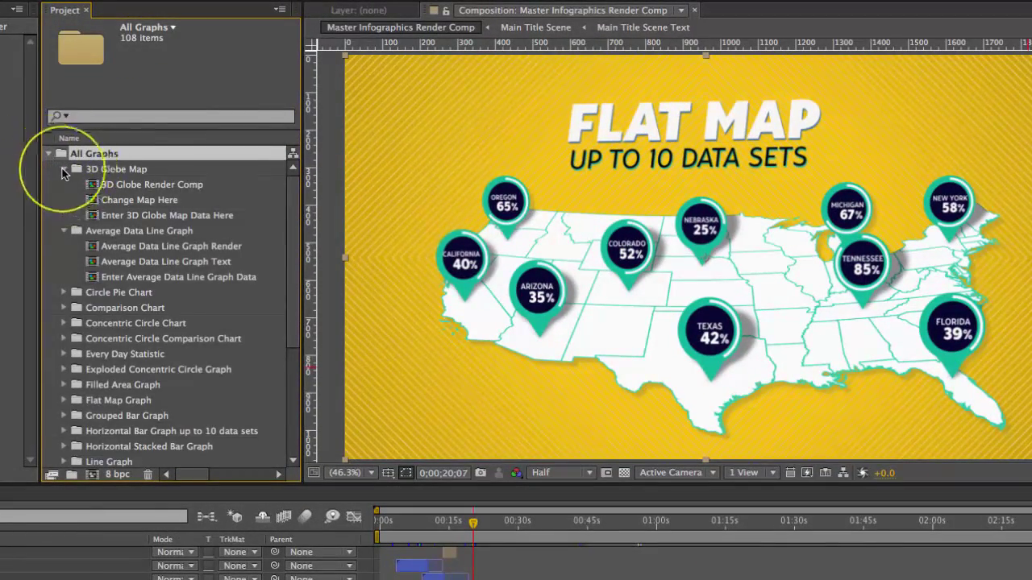
pyautogui.click(63, 170)
pyautogui.click(65, 186)
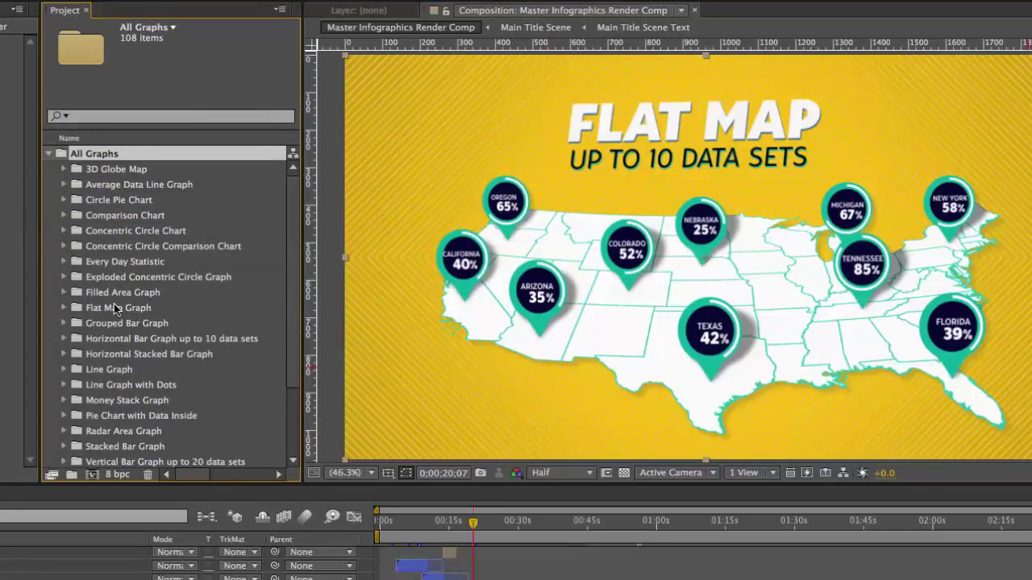
pyautogui.click(110, 313)
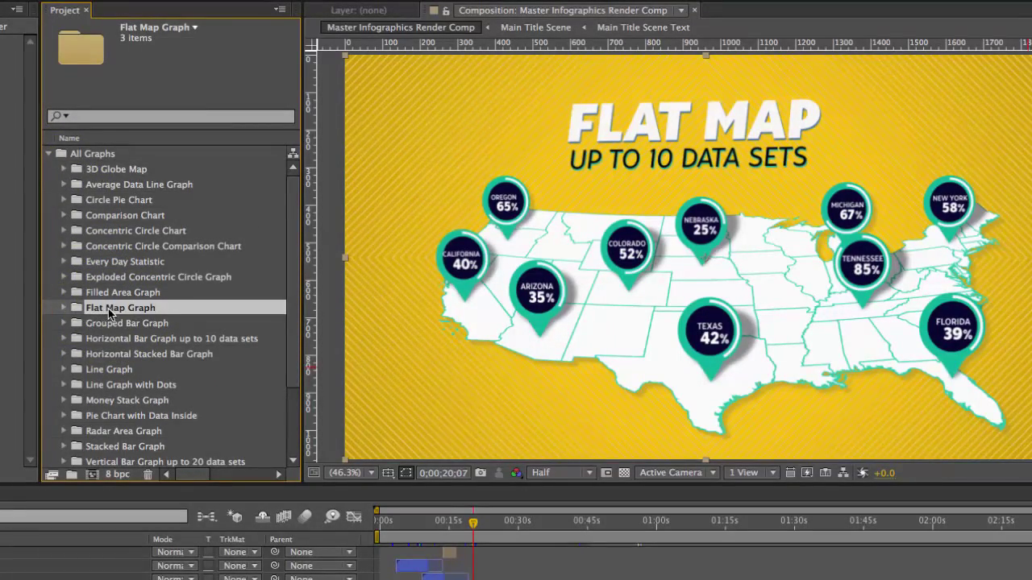
pyautogui.click(64, 309)
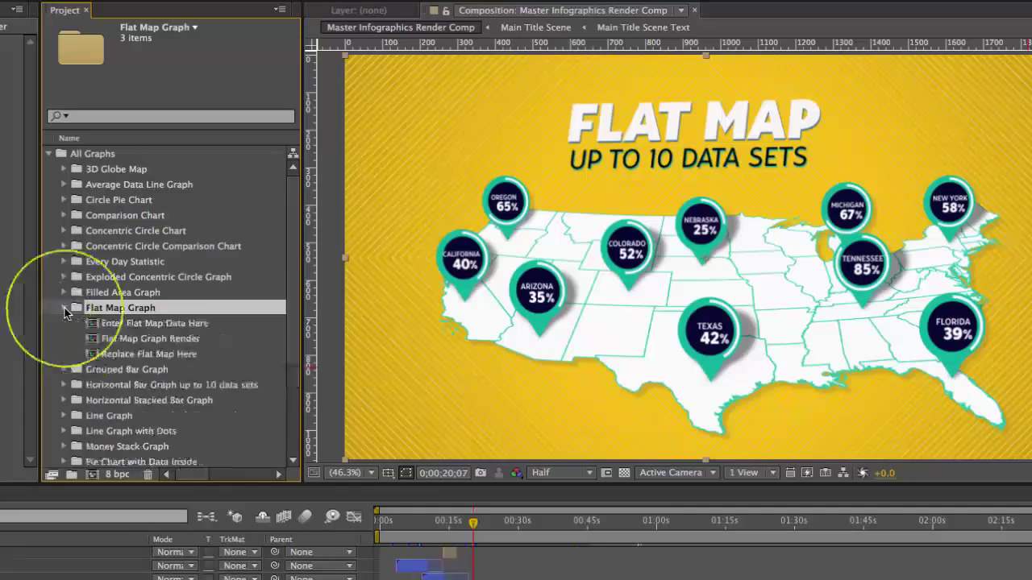
pyautogui.click(185, 343)
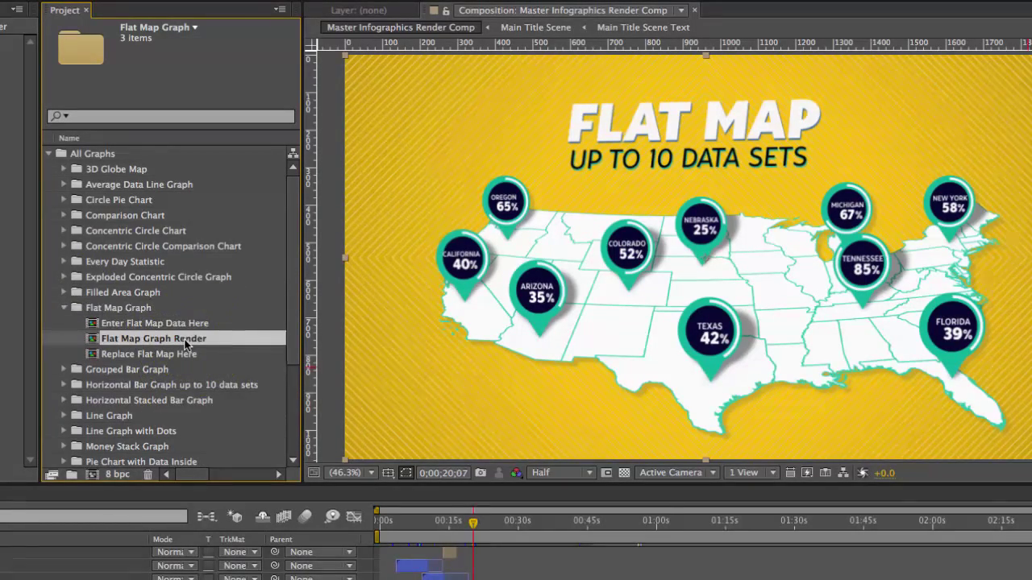
pyautogui.doubleClick(185, 344)
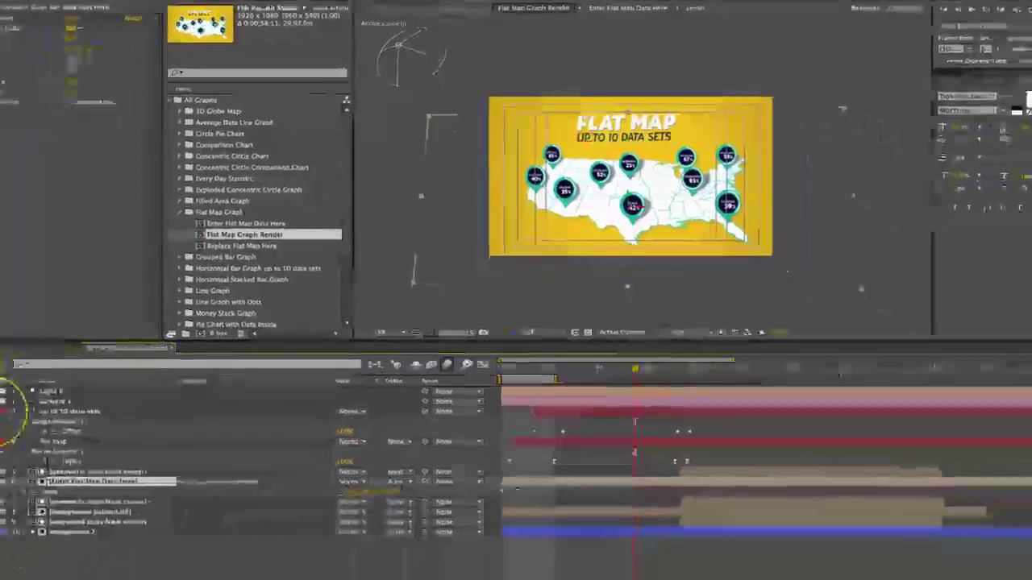
# Collapse the two text layers' properties and replace the flat map title with "YOUR TEXT"
pyautogui.click(38, 371)
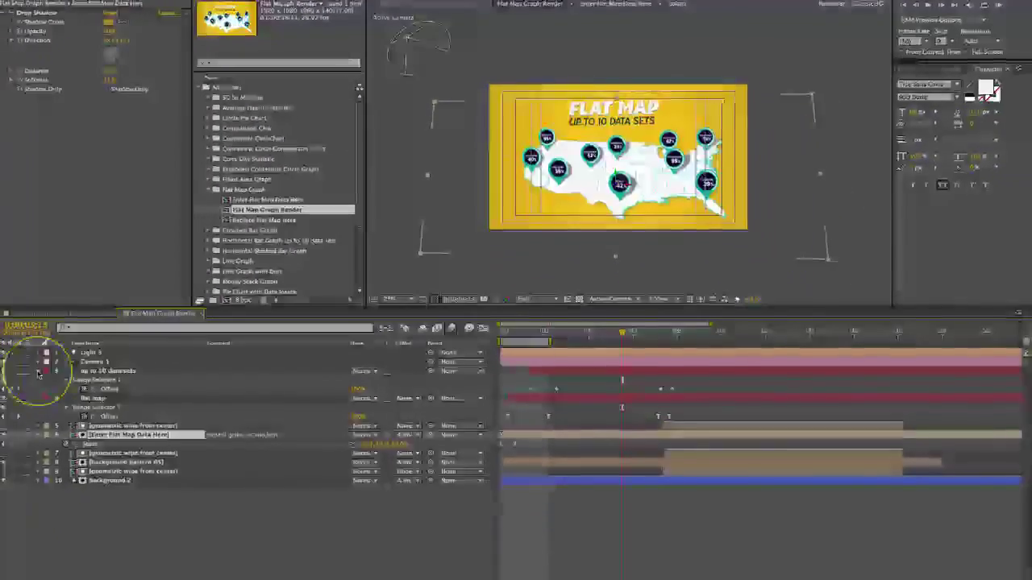
pyautogui.click(38, 380)
pyautogui.click(105, 378)
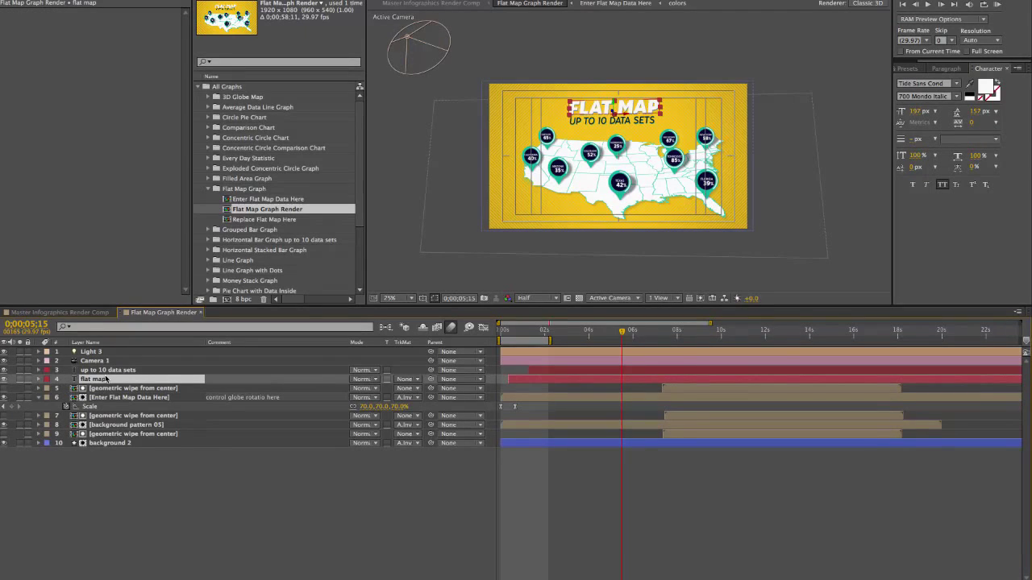
pyautogui.doubleClick(92, 380)
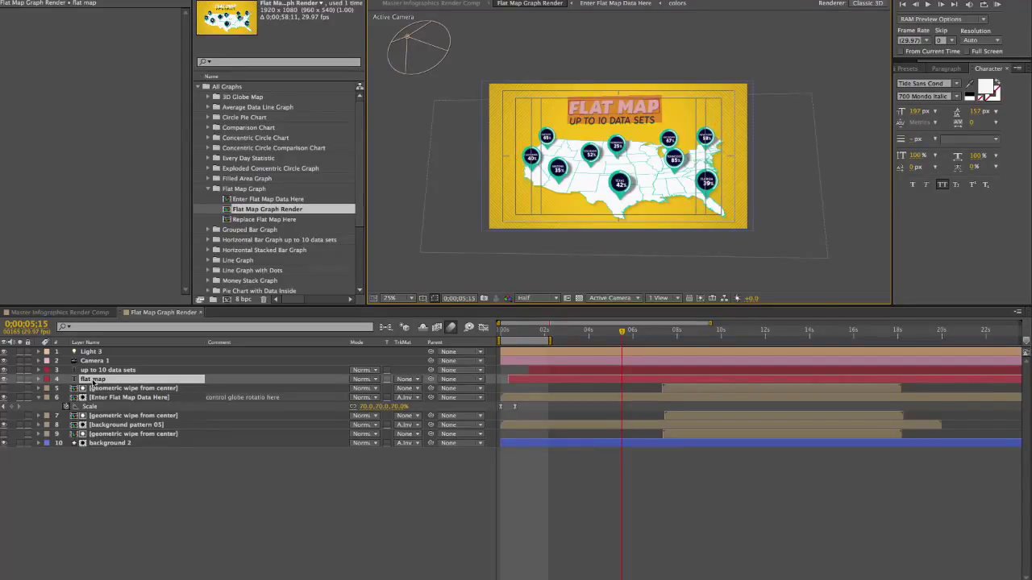
pyautogui.press('Escape')
pyautogui.write('YOU')
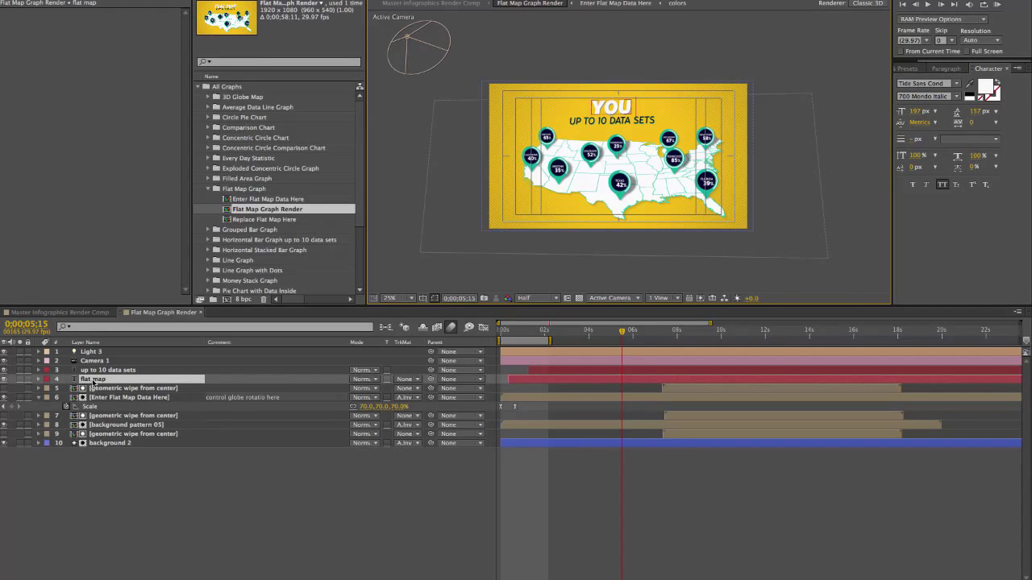
pyautogui.write('R TEXT')
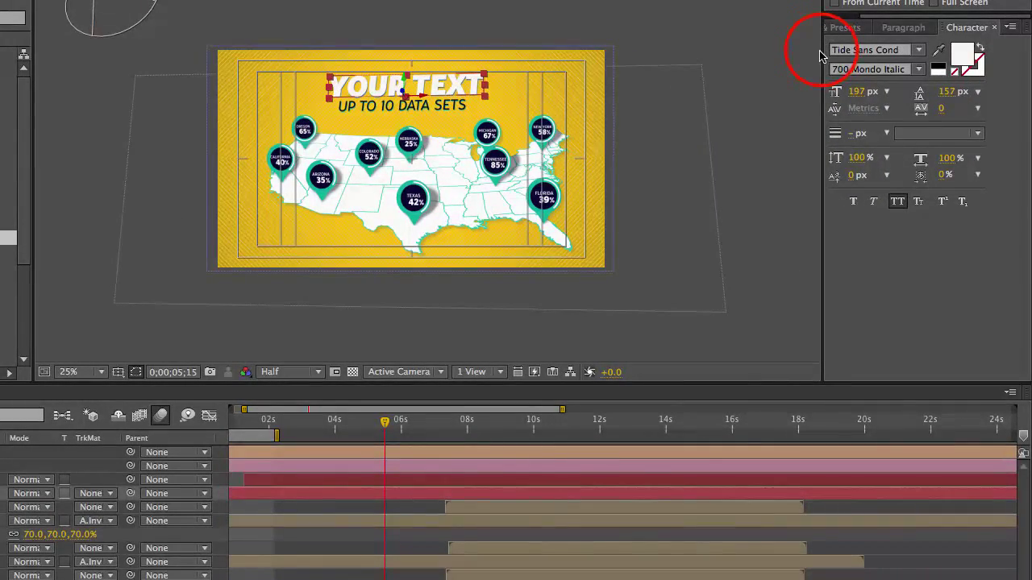
# Set the YOUR TEXT title's font size to 176 px
pyautogui.moveTo(824, 46); pyautogui.dragTo(721, 50)
pyautogui.click(917, 26)
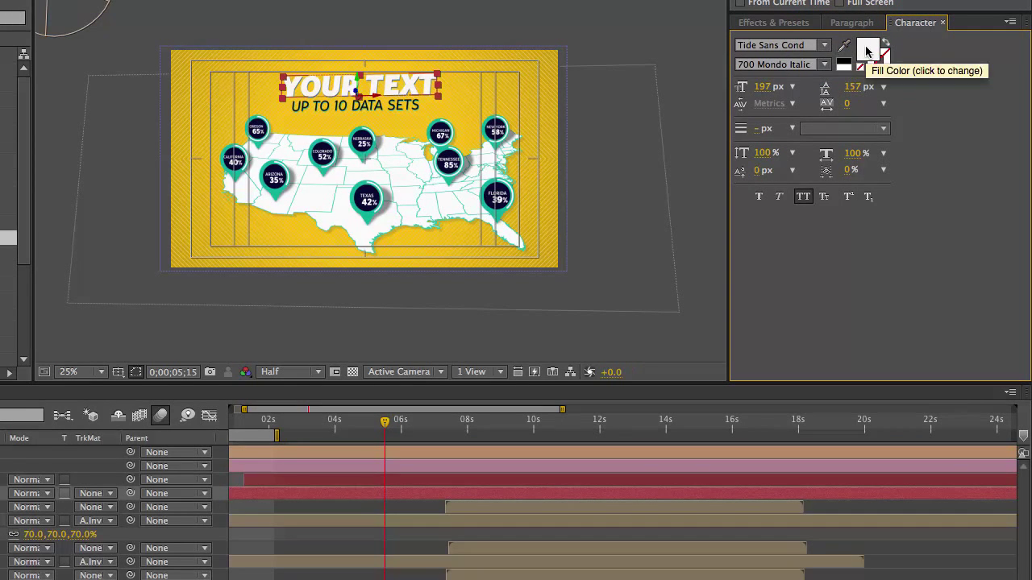
pyautogui.click(762, 87)
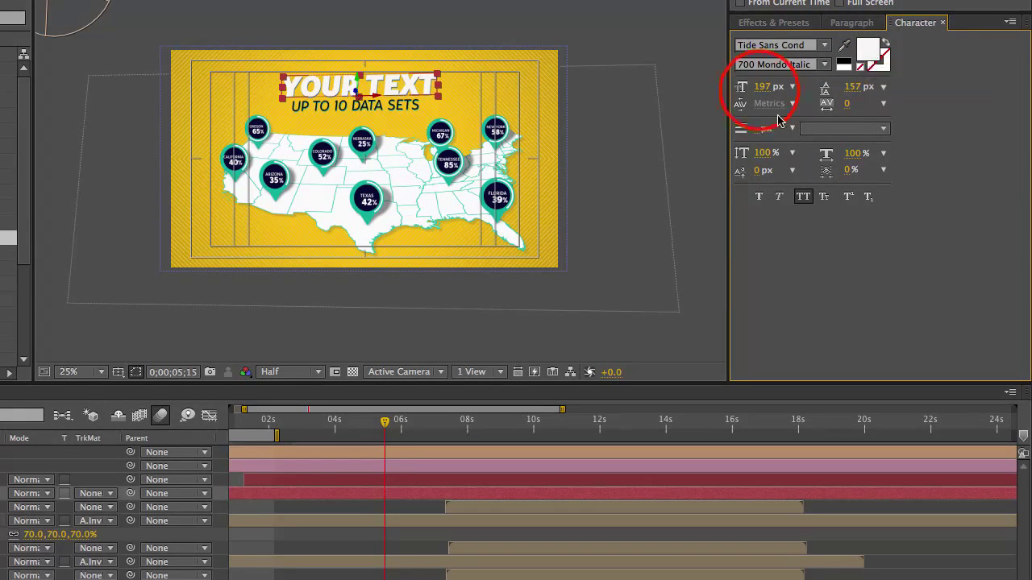
pyautogui.click(113, 378)
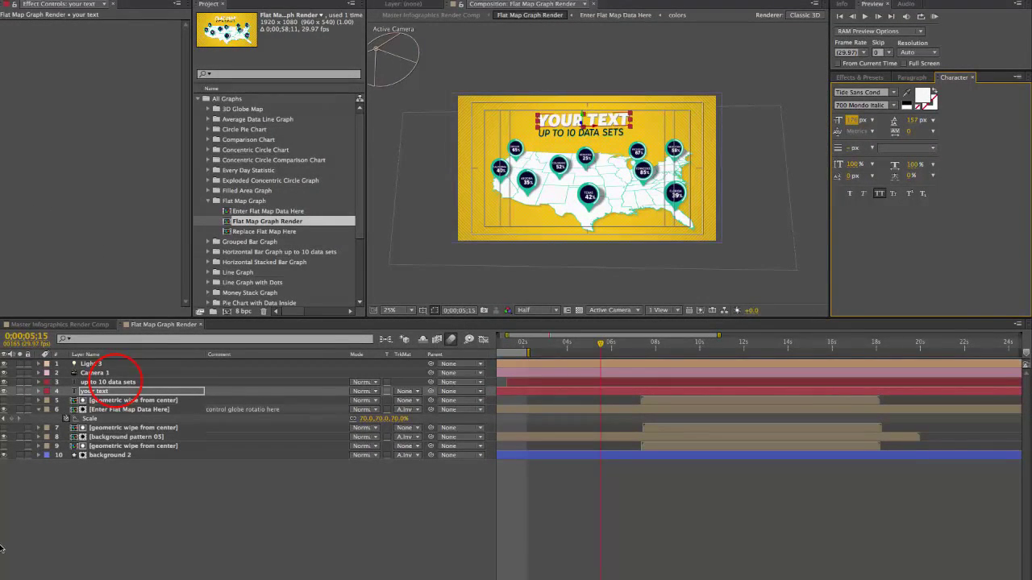
pyautogui.click(116, 382)
pyautogui.click(116, 383)
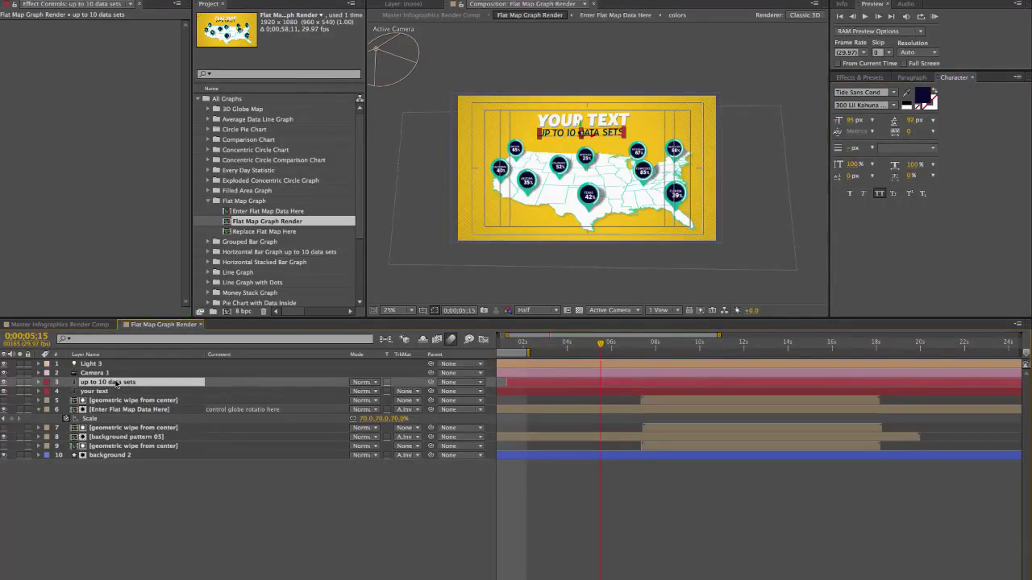
pyautogui.click(103, 372)
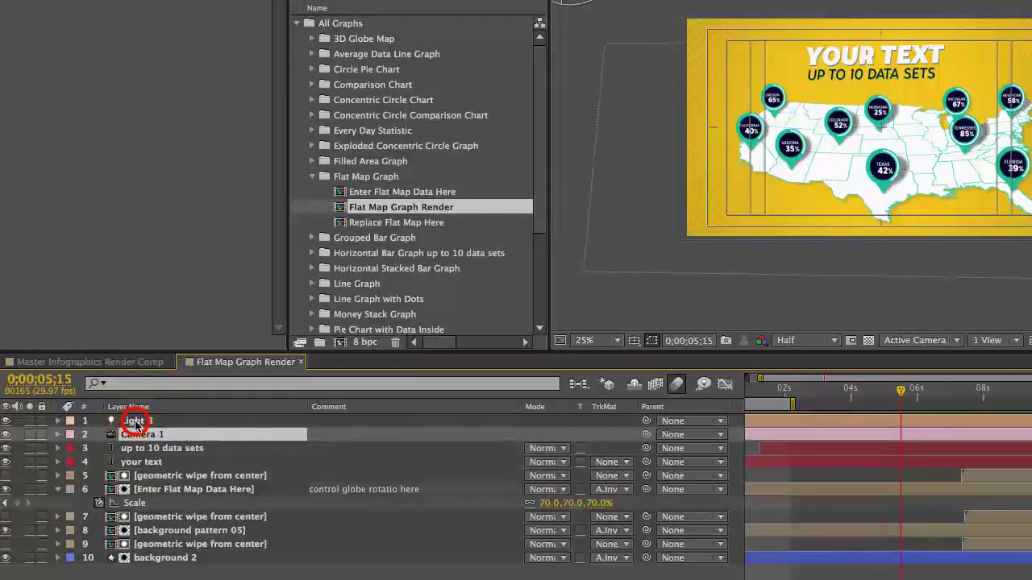
pyautogui.click(135, 421)
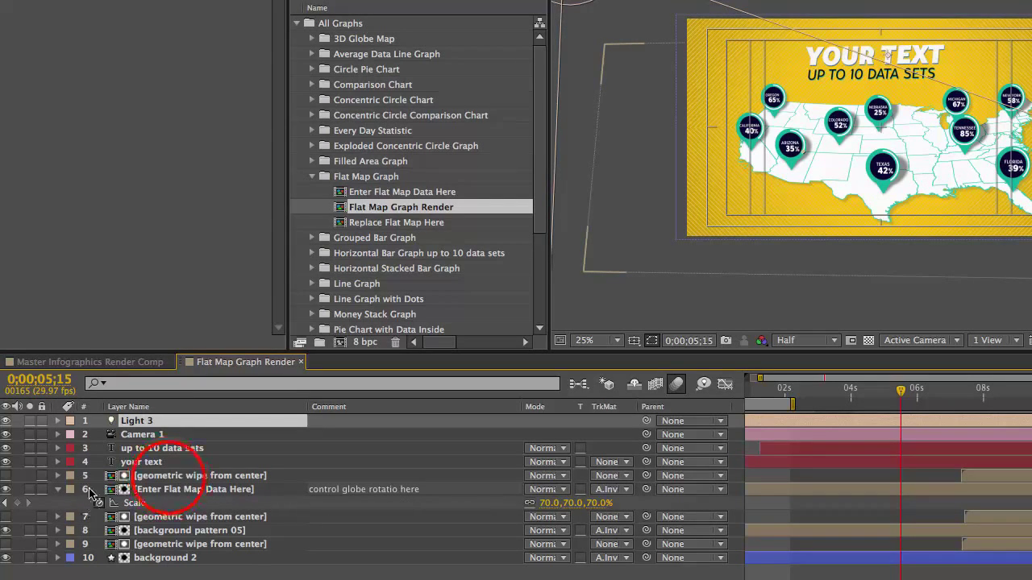
# Move all three geometric wipe from center layers together in time so they start at about 10 seconds
pyautogui.click(168, 476)
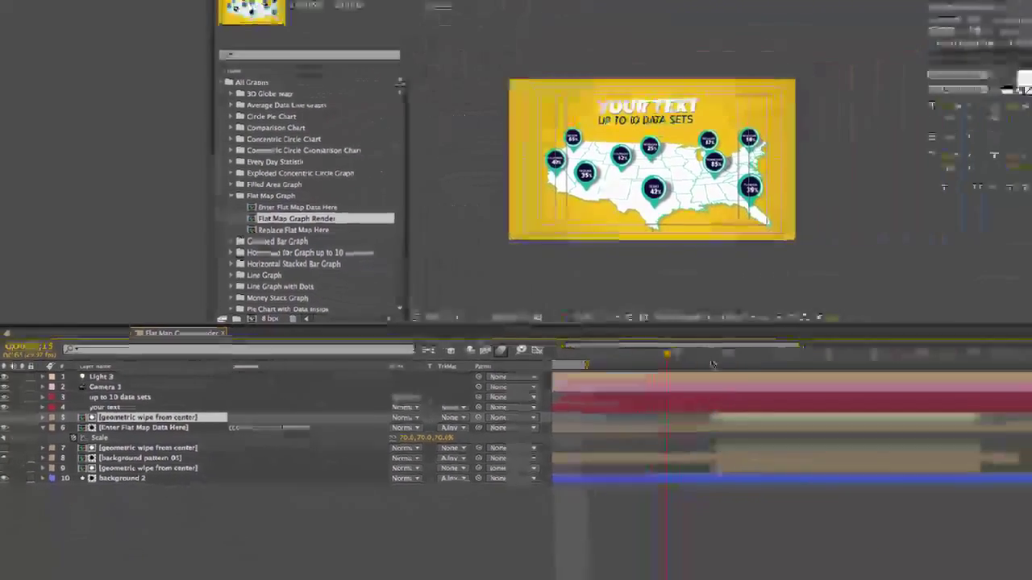
pyautogui.click(873, 486)
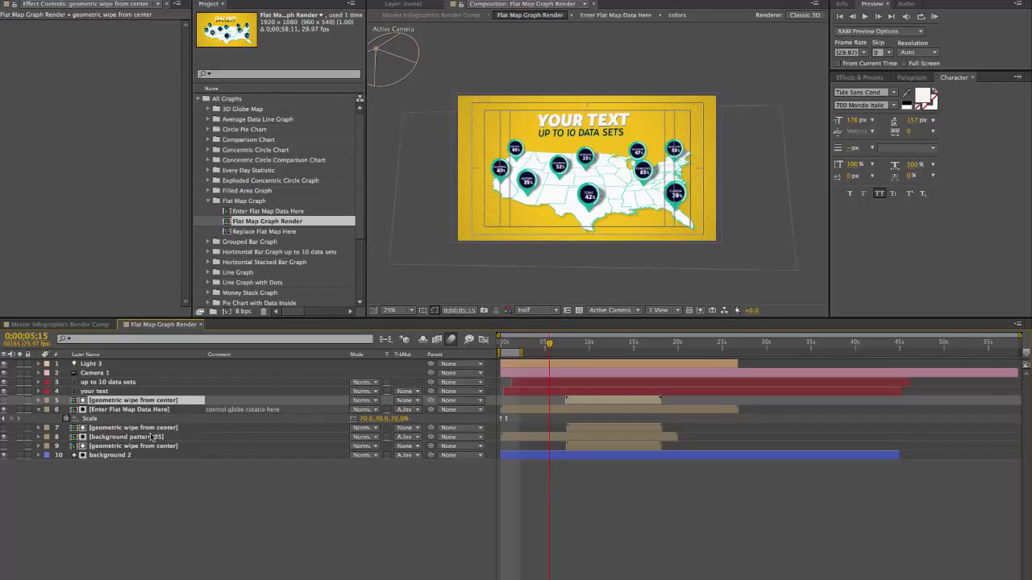
pyautogui.keyDown('ctrl'); pyautogui.click(138, 429); pyautogui.keyUp('ctrl')
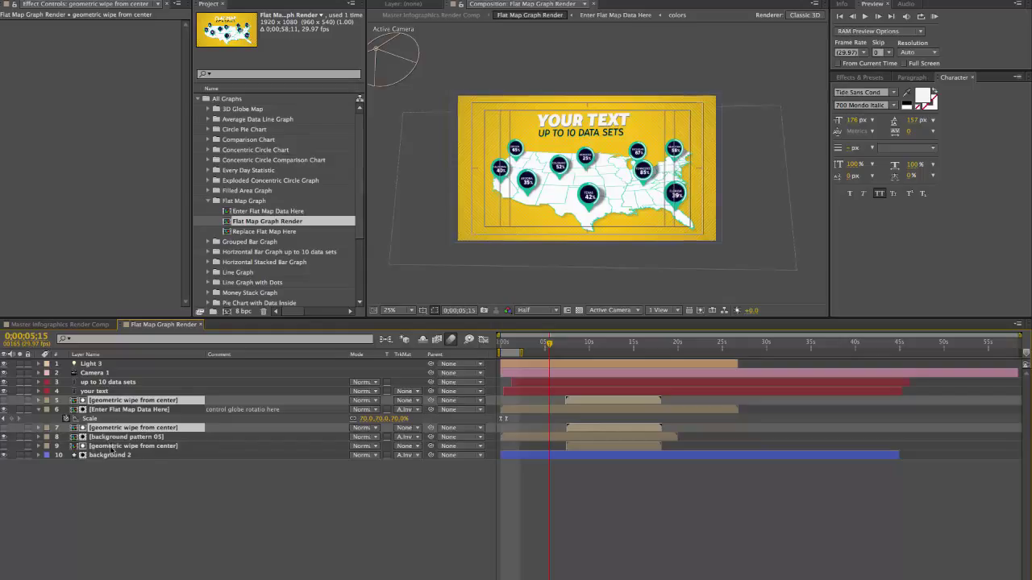
pyautogui.keyDown('ctrl'); pyautogui.click(110, 446); pyautogui.keyUp('ctrl')
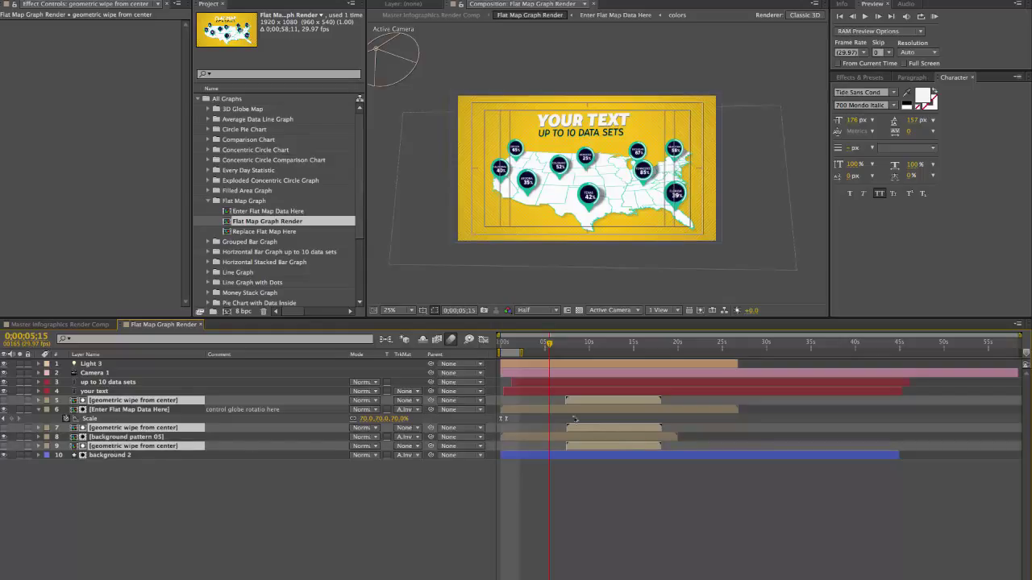
pyautogui.moveTo(572, 398); pyautogui.dragTo(596, 403)
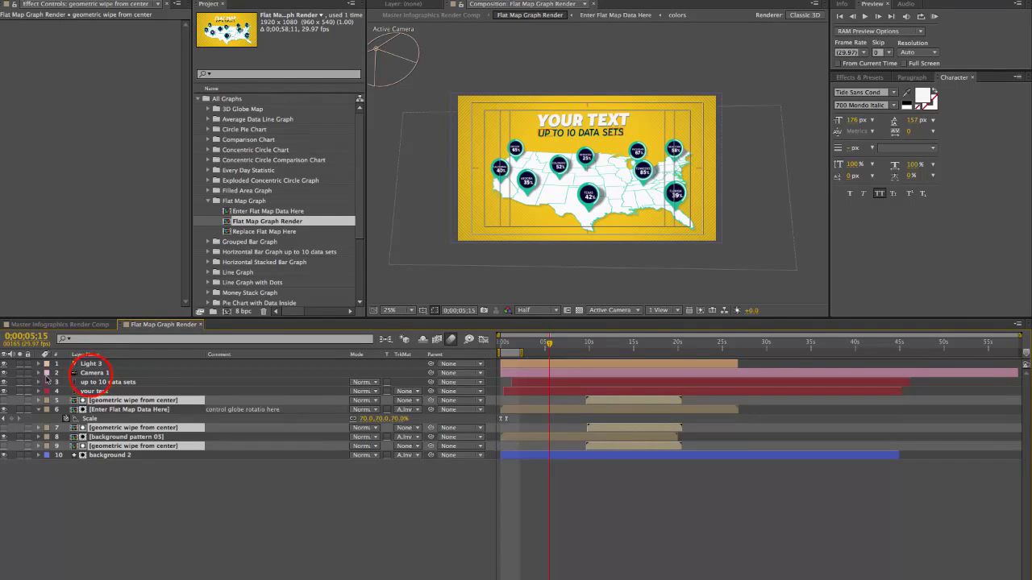
# Reveal Camera 1's keyframes and move its second Point of Interest and Position keyframes to about 10.5 seconds
pyautogui.click(93, 373)
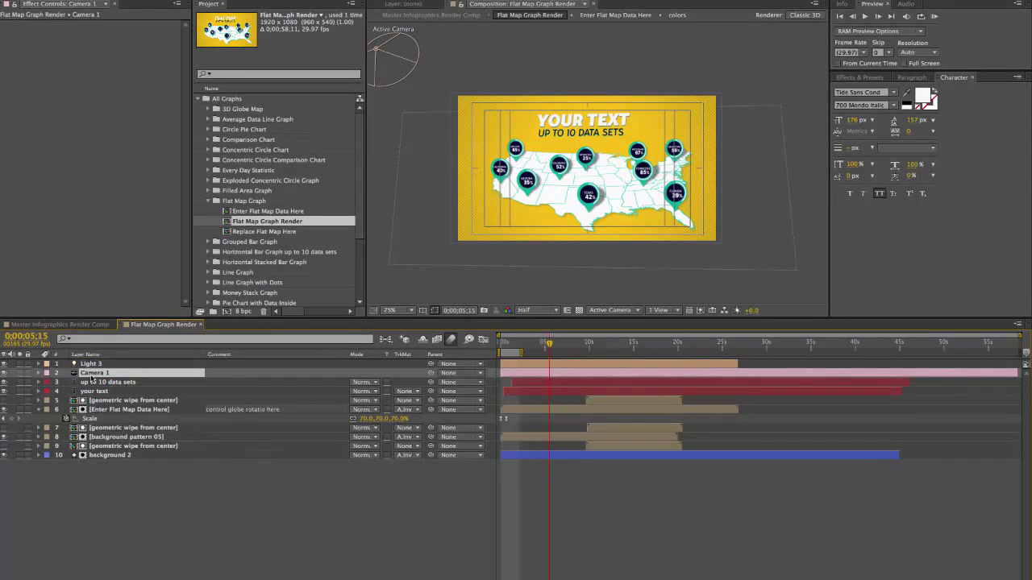
pyautogui.press('u')
pyautogui.click(589, 385)
pyautogui.moveTo(588, 379)
pyautogui.mouseDown()
pyautogui.moveTo(579, 393)
pyautogui.moveTo(592, 393)
pyautogui.moveTo(600, 378)
pyautogui.mouseUp()
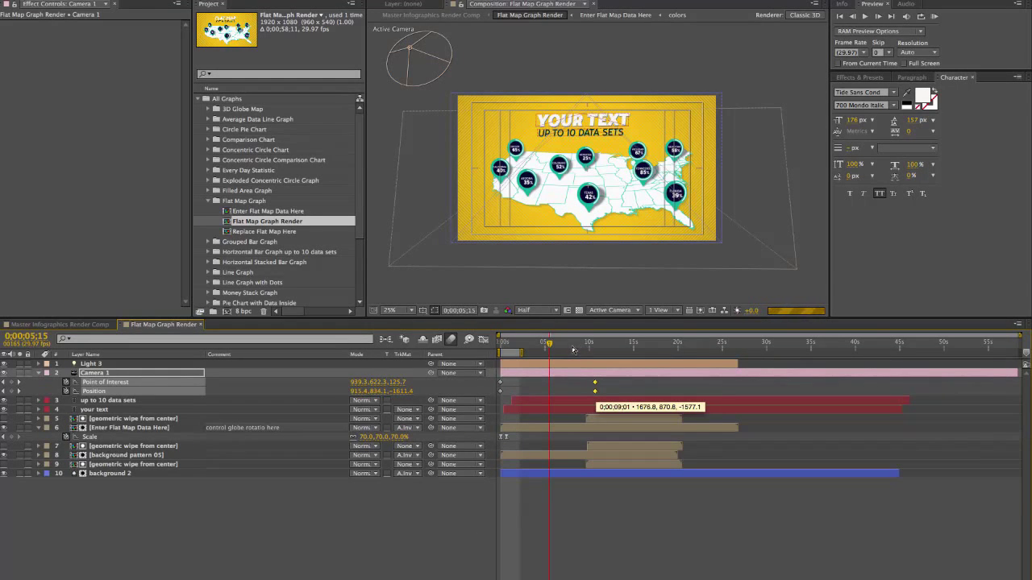
pyautogui.click(184, 502)
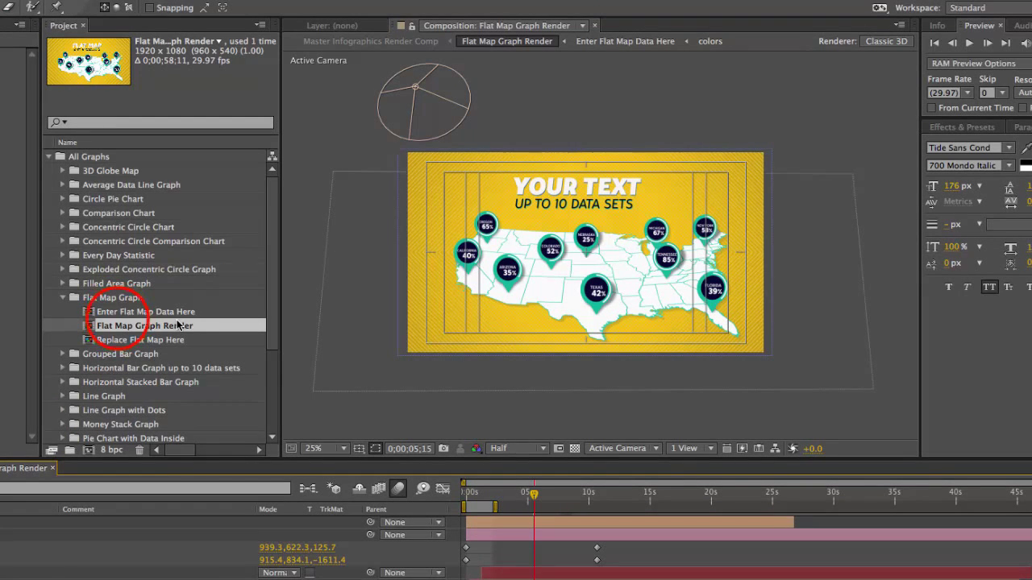
# Open the nested Enter Flat Map Data Here composition from its layer in the Flat Map Graph Render timeline
pyautogui.click(119, 324)
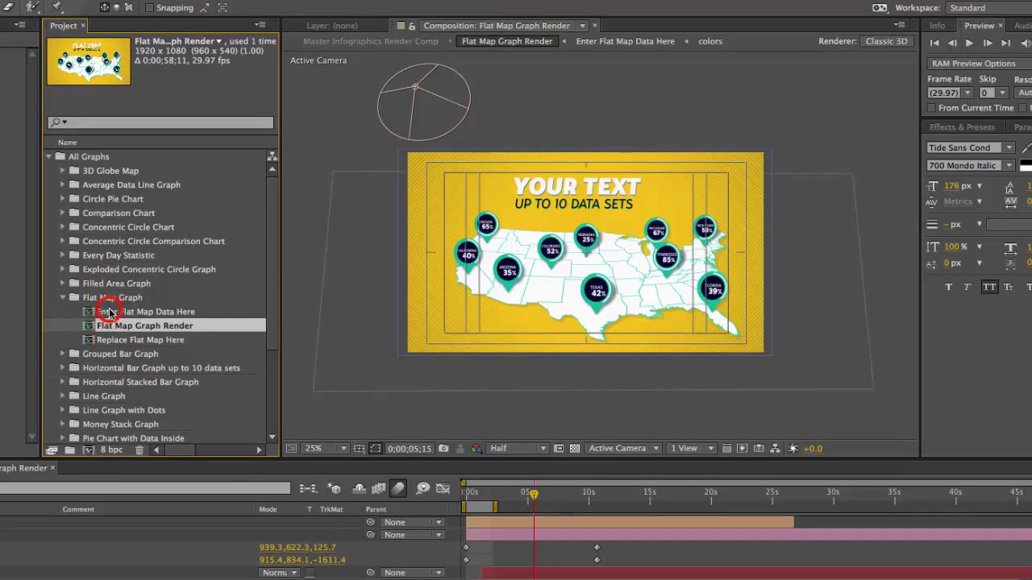
pyautogui.click(102, 312)
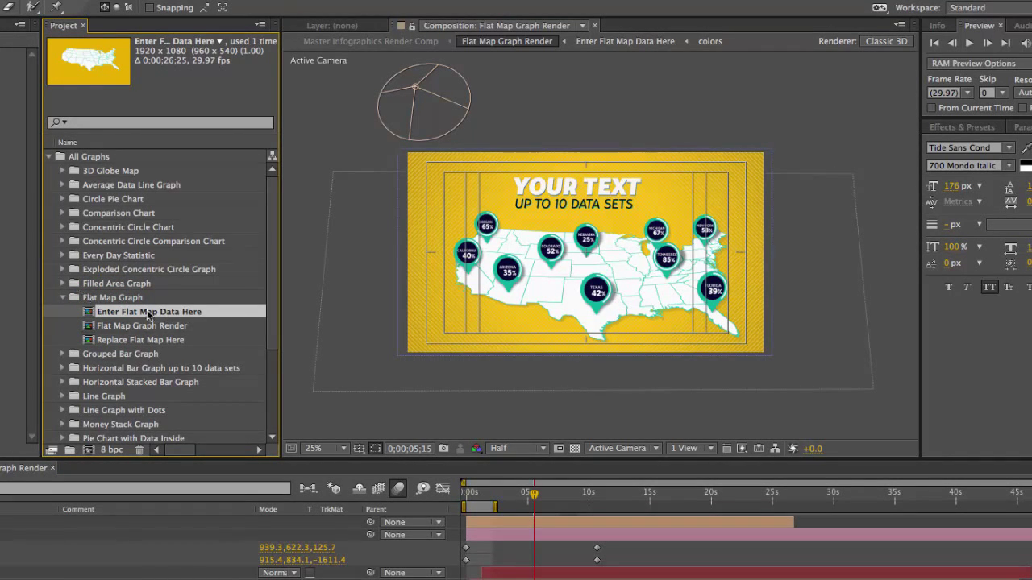
pyautogui.click(125, 383)
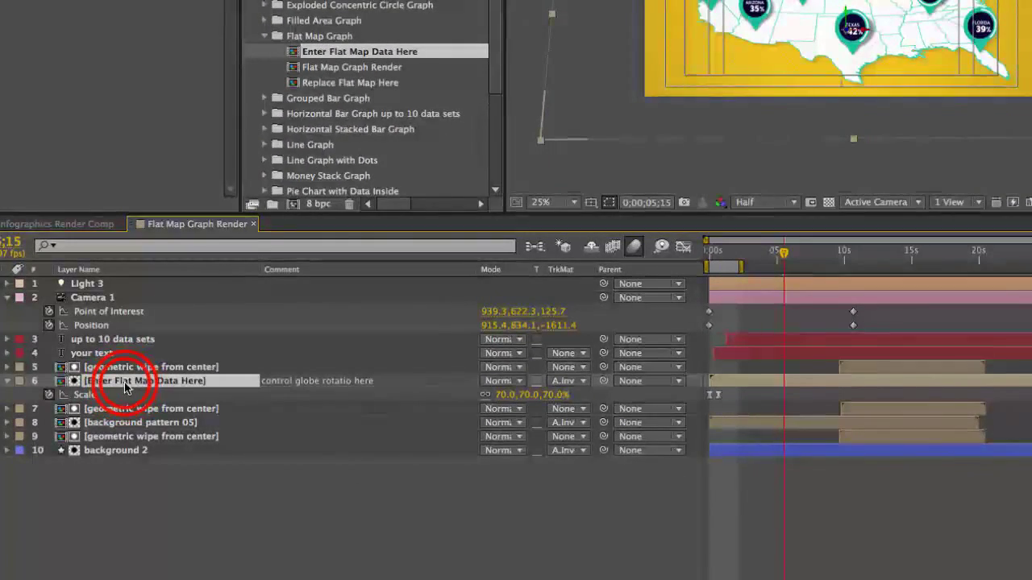
pyautogui.doubleClick(124, 382)
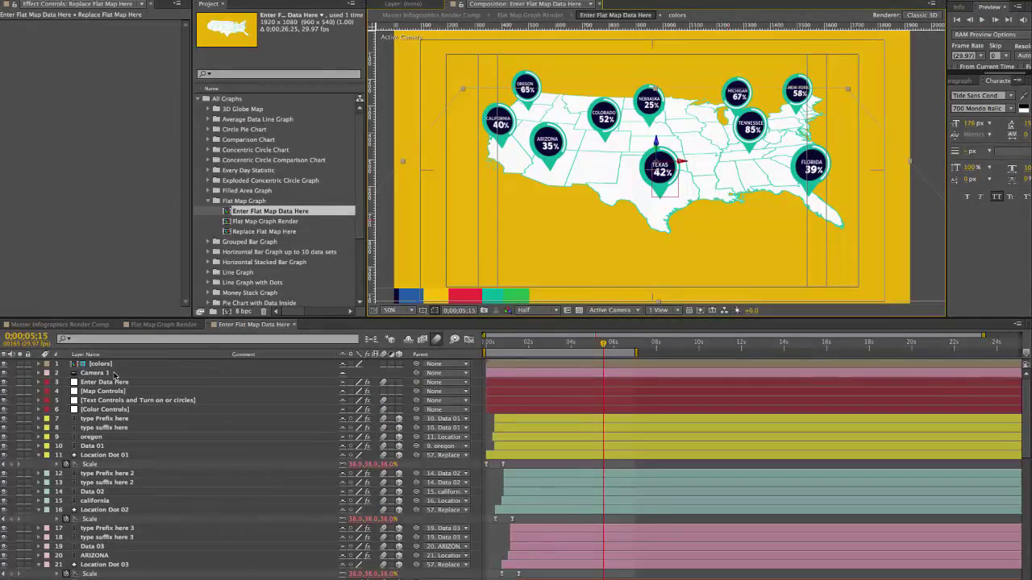
# On the Enter Data Here layer, set the second Slider keyframe of Enter Circle Data 01 to 25
pyautogui.click(105, 382)
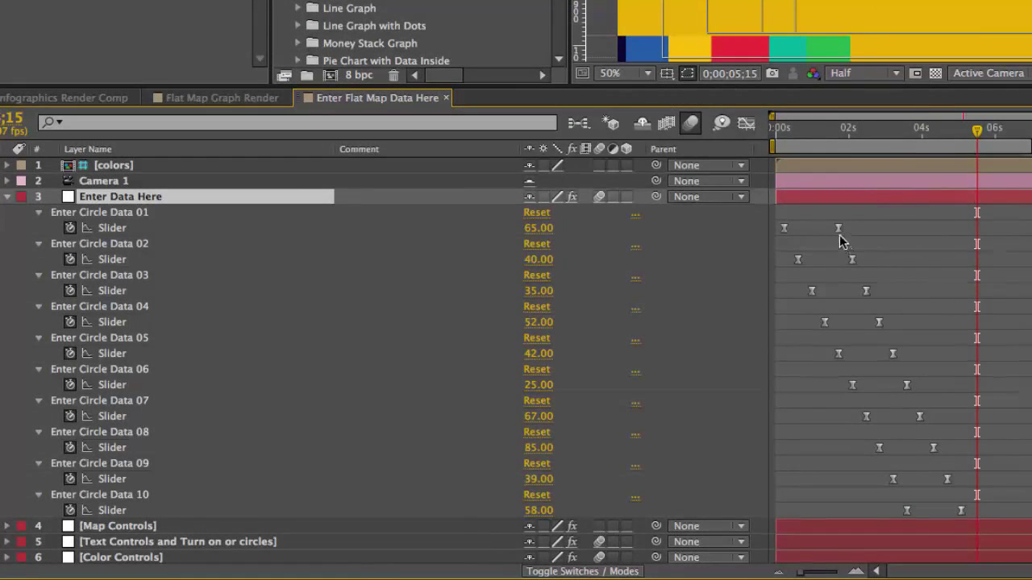
pyautogui.click(118, 215)
pyautogui.click(113, 243)
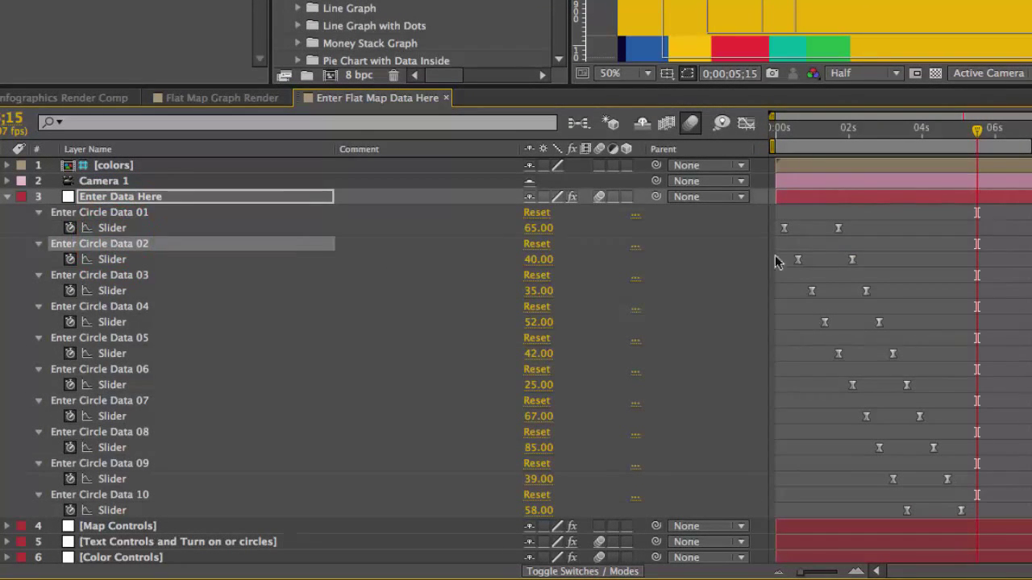
pyautogui.click(841, 231)
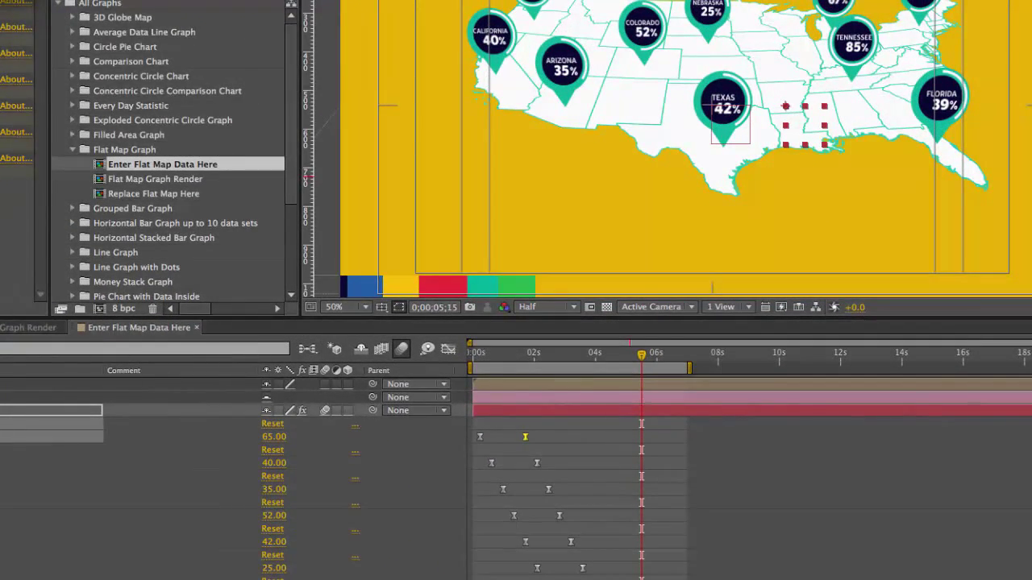
pyautogui.moveTo(0, 0); pyautogui.dragTo(446, 161)
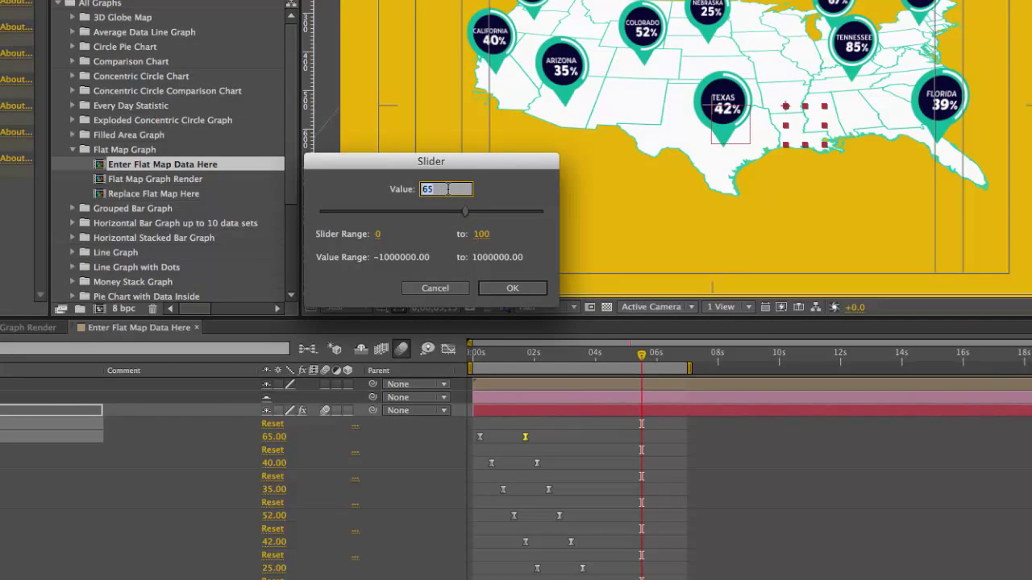
pyautogui.write('25')
pyautogui.press('Return')
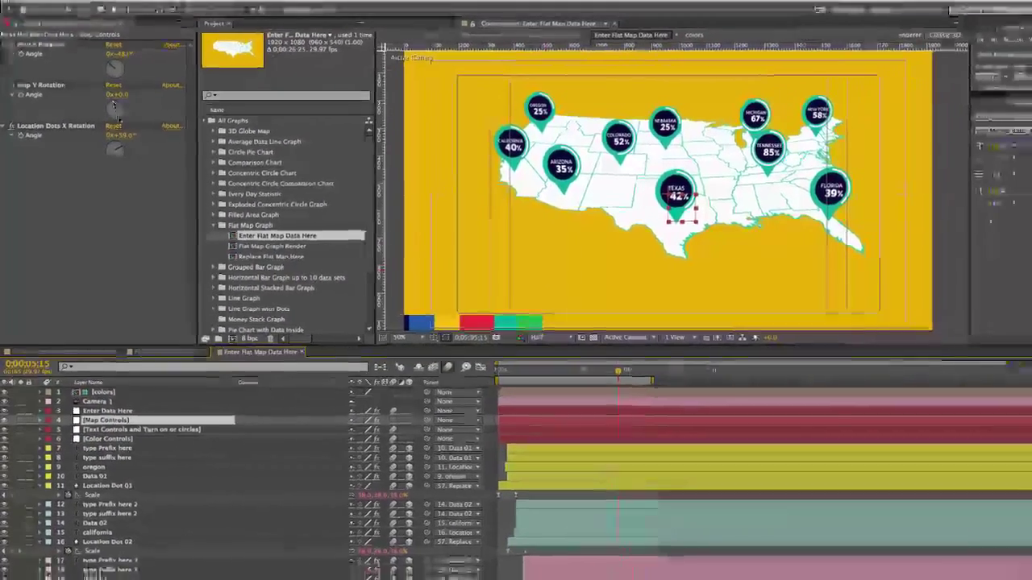
# On the Map Controls layer, try Location Dots X Rotation at 62° and Map X Rotation at -26°
pyautogui.click(129, 135)
pyautogui.moveTo(113, 149); pyautogui.dragTo(112, 152)
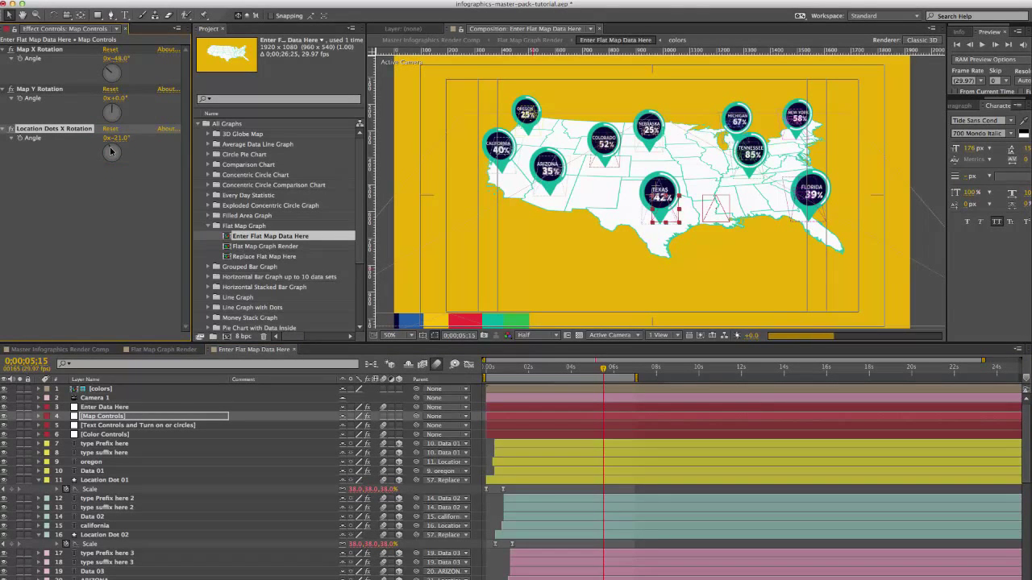
pyautogui.moveTo(111, 151); pyautogui.dragTo(111, 149)
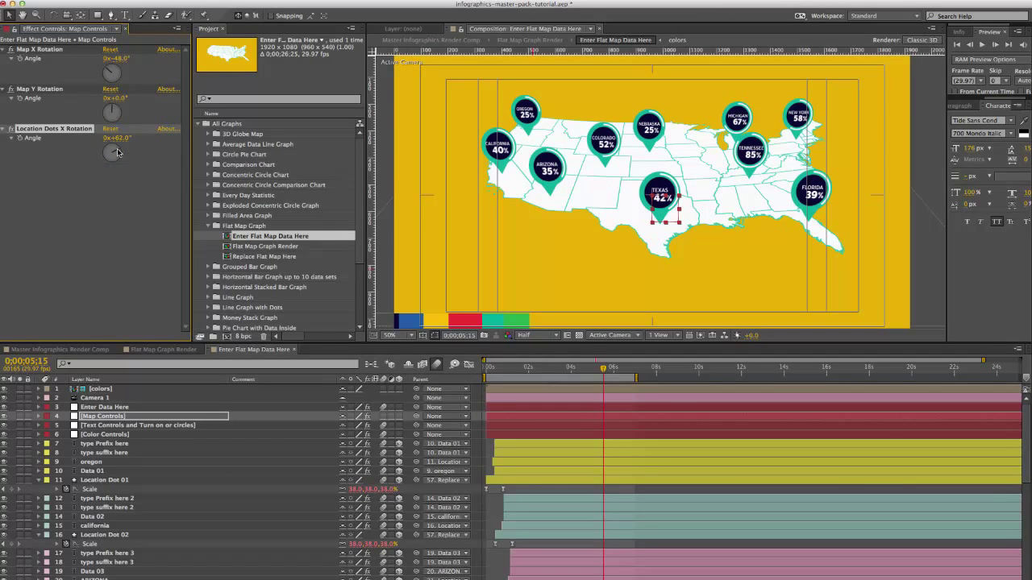
pyautogui.click(106, 73)
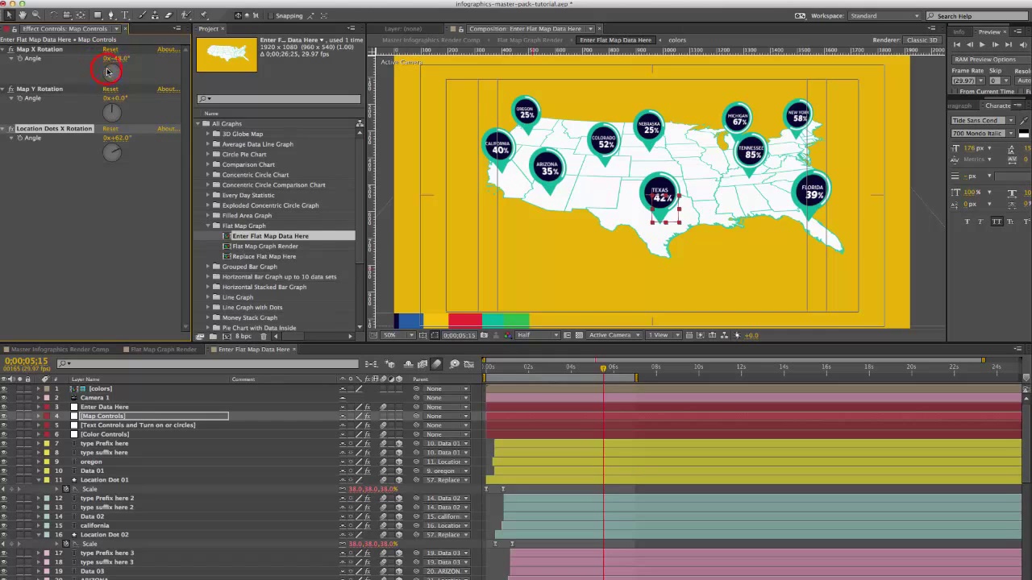
pyautogui.moveTo(108, 73); pyautogui.dragTo(111, 72)
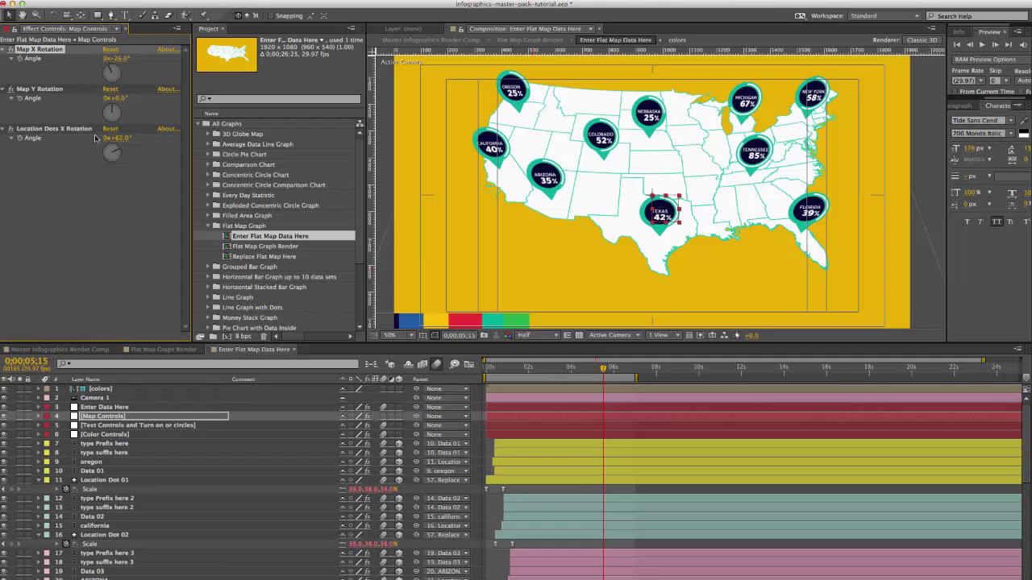
# Undo the trial rotation changes made to the map and its location dots
pyautogui.click(106, 416)
pyautogui.press('super+z')
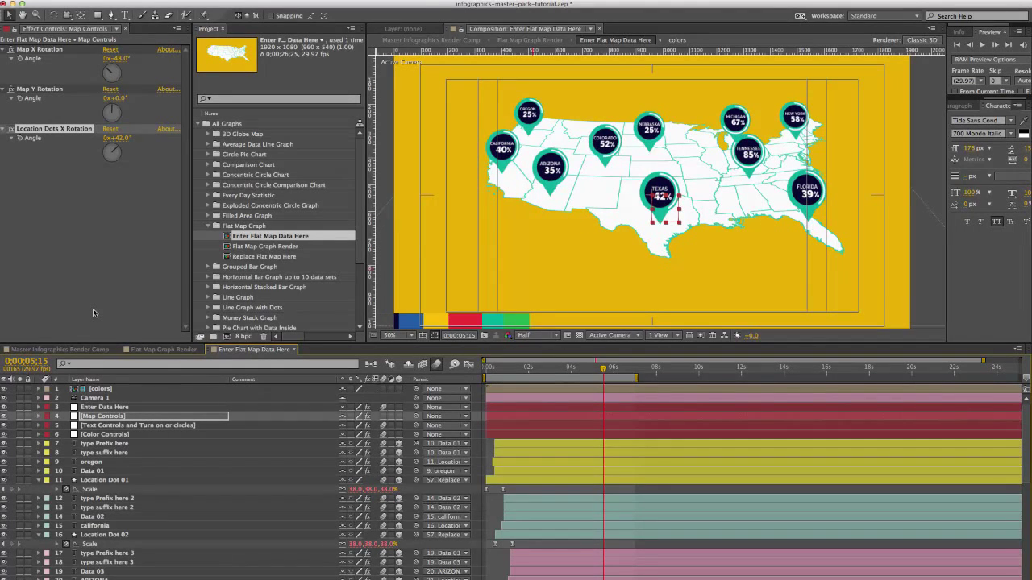
pyautogui.press('super+z')
pyautogui.press('super+z')
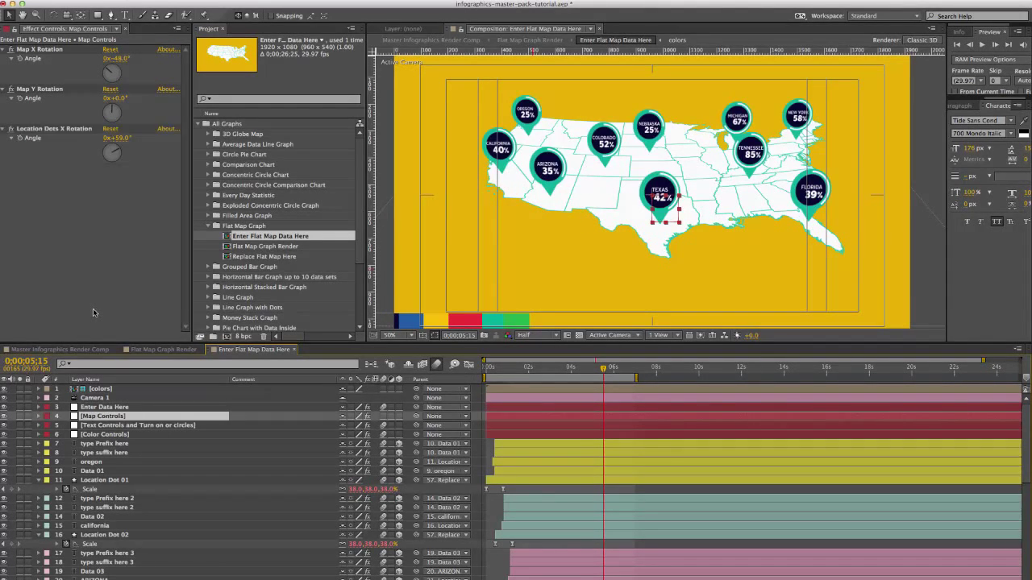
# On the Text Controls and Turn on or circles layer, turn off Circle 10 and Circle 09
pyautogui.click(101, 426)
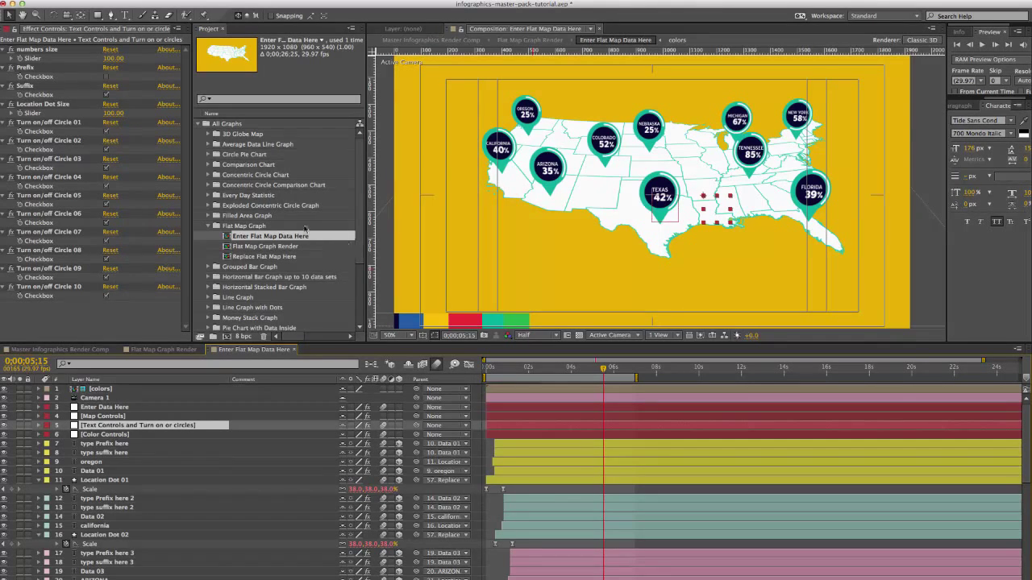
pyautogui.click(107, 298)
pyautogui.click(106, 278)
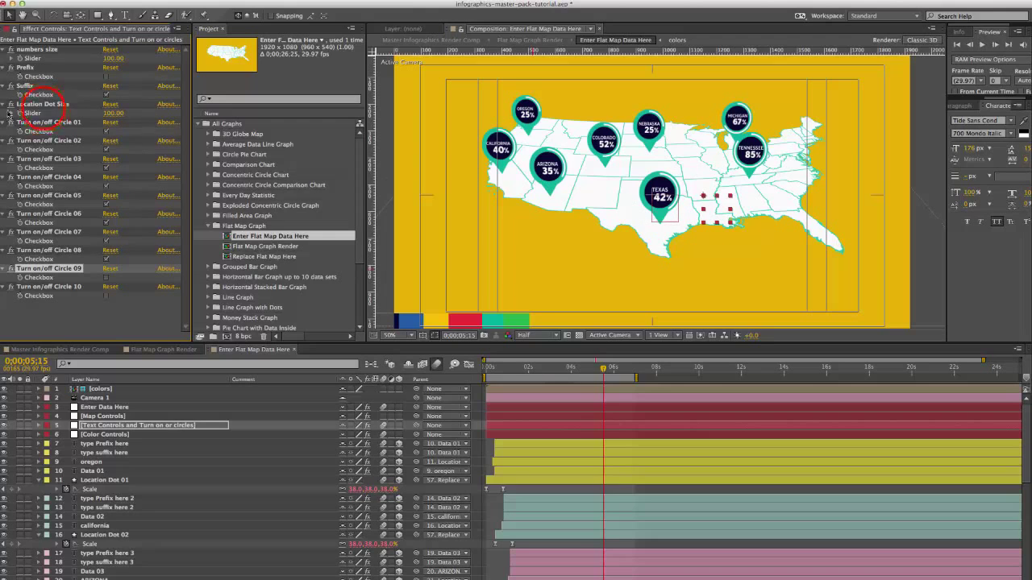
# Set the Location Dot Size slider to 118 and the numbers size slider to 121
pyautogui.click(43, 108)
pyautogui.click(46, 106)
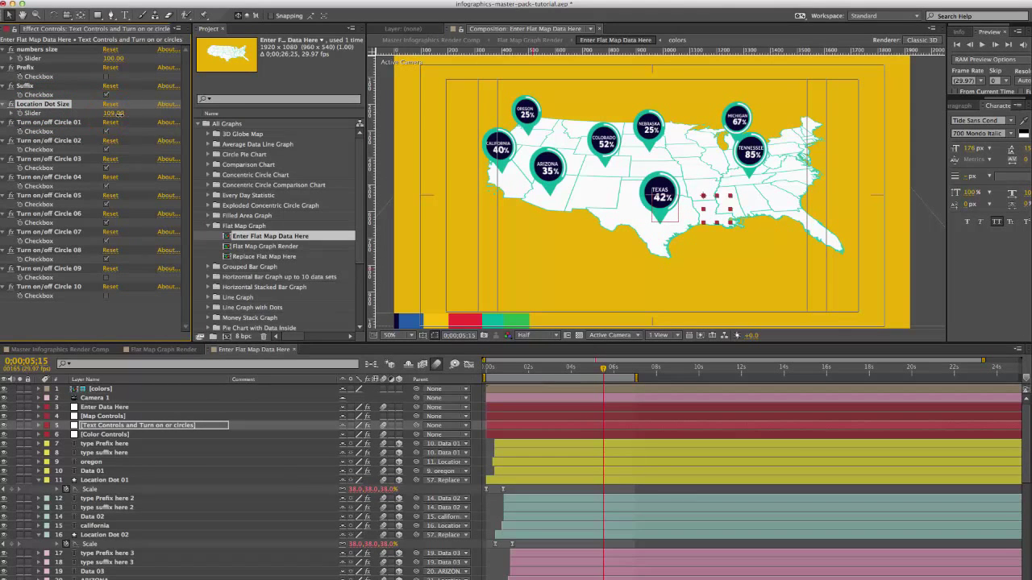
pyautogui.moveTo(119, 114); pyautogui.dragTo(124, 118)
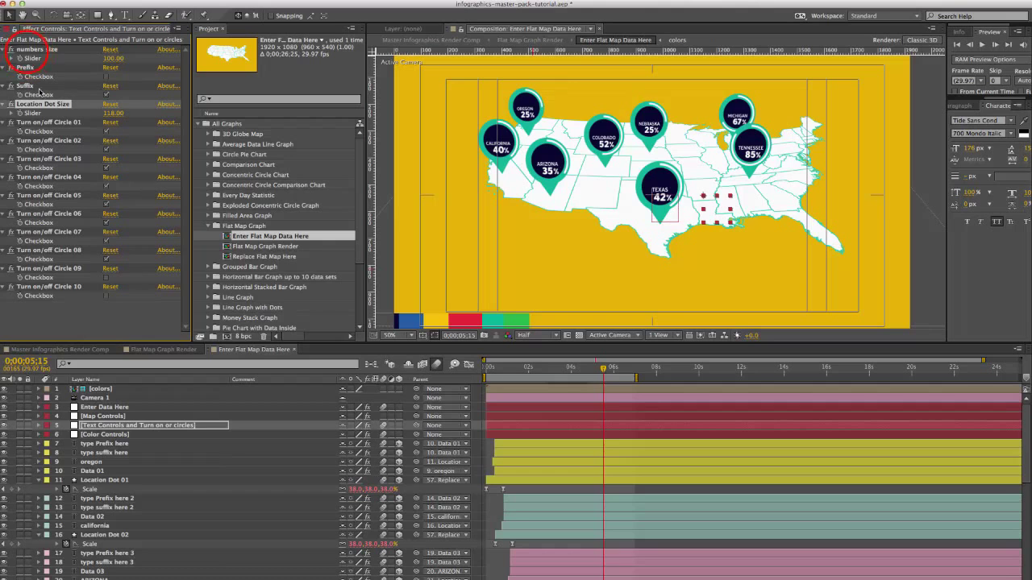
pyautogui.click(30, 50)
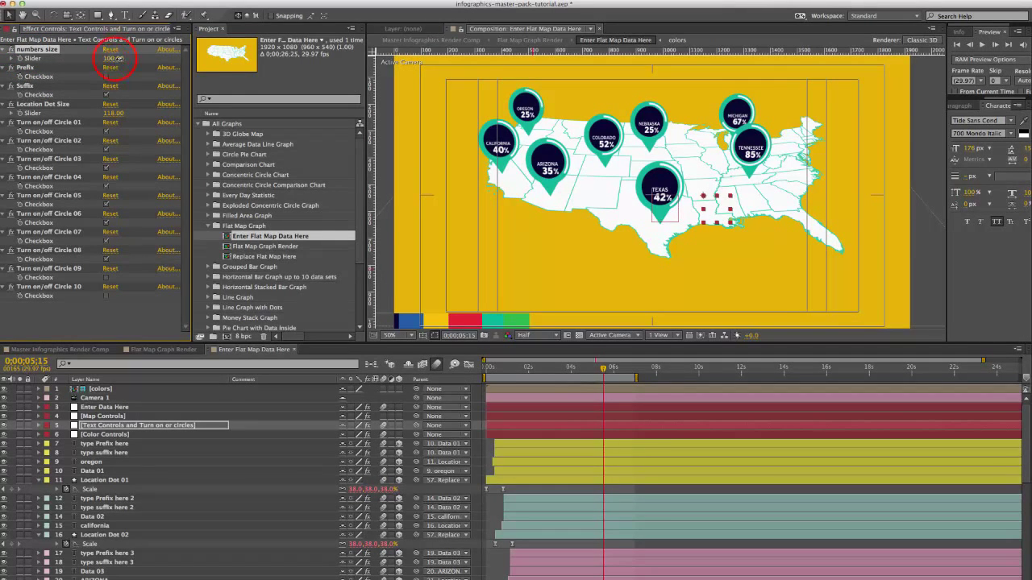
pyautogui.moveTo(126, 58); pyautogui.dragTo(130, 63)
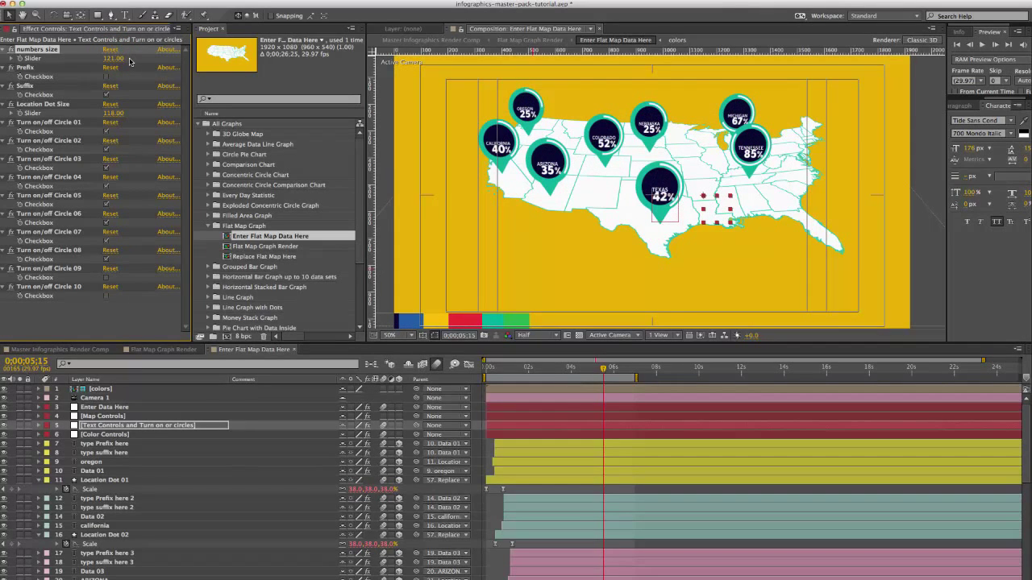
# Set the font size of the oregon text layer to 125 px
pyautogui.click(90, 471)
pyautogui.click(93, 462)
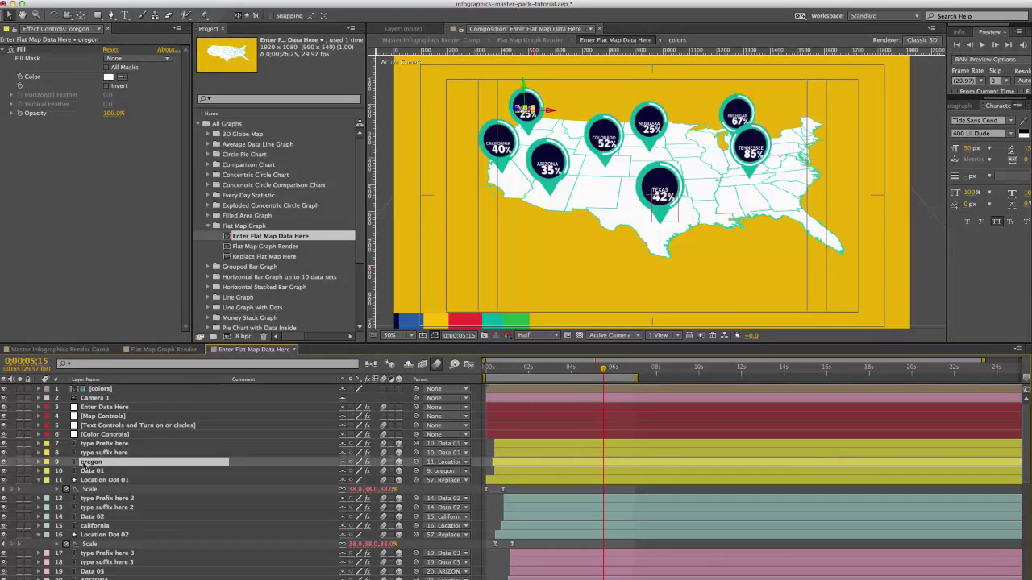
pyautogui.click(941, 115)
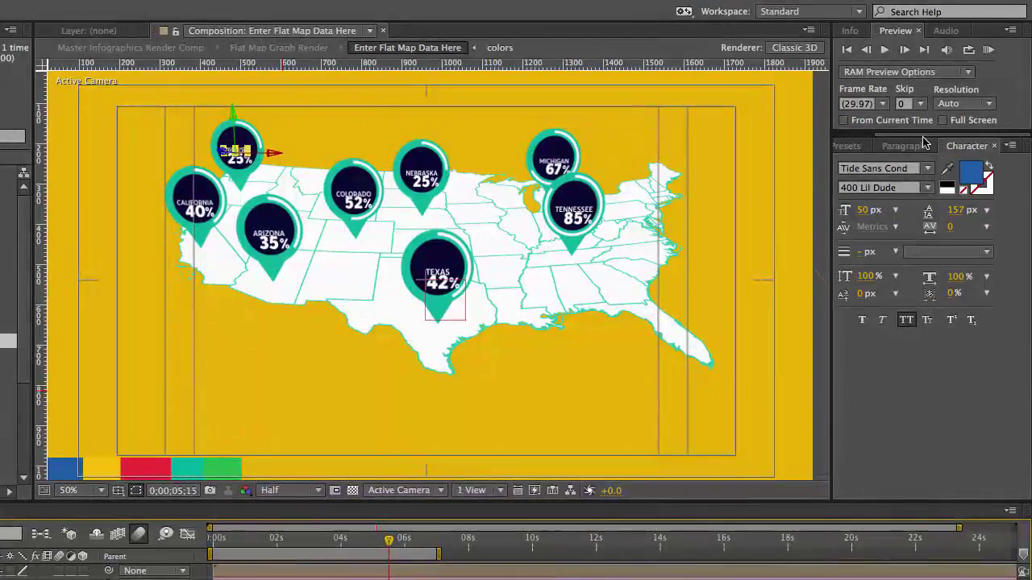
pyautogui.moveTo(862, 211); pyautogui.dragTo(901, 211)
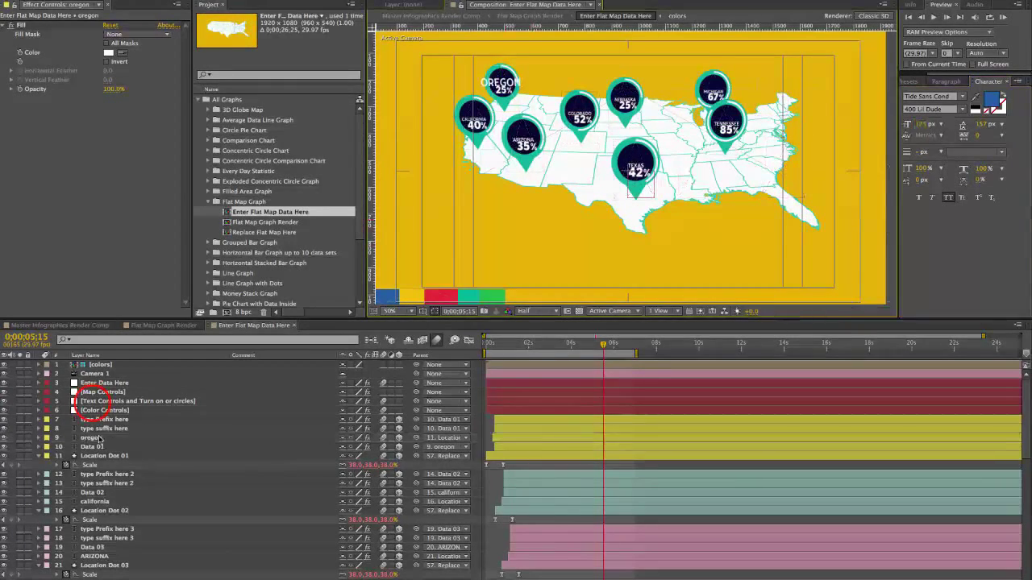
# On the Text Controls and Turn on or circles layer, disable Suffix and enable Prefix
pyautogui.click(95, 401)
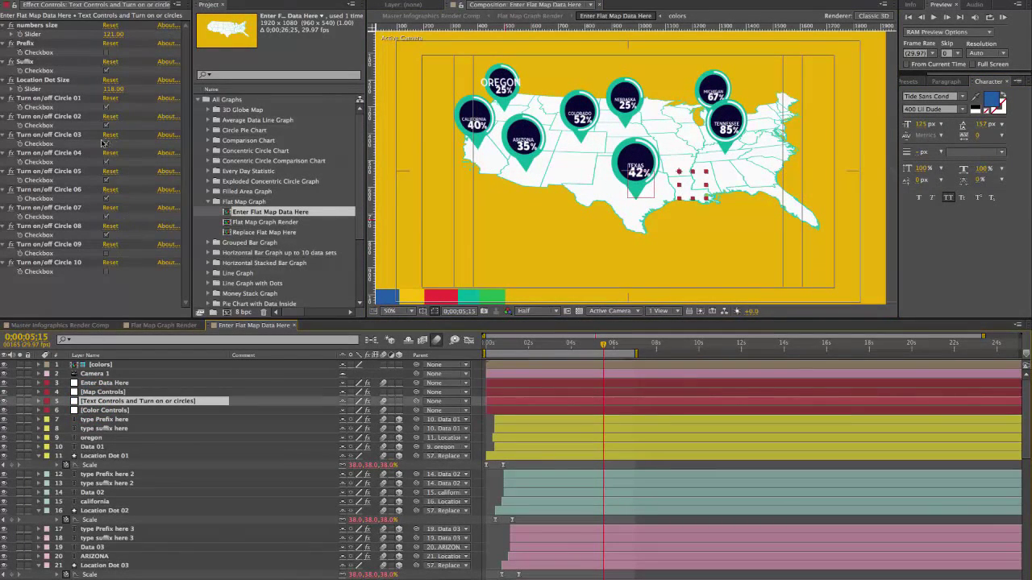
pyautogui.click(106, 70)
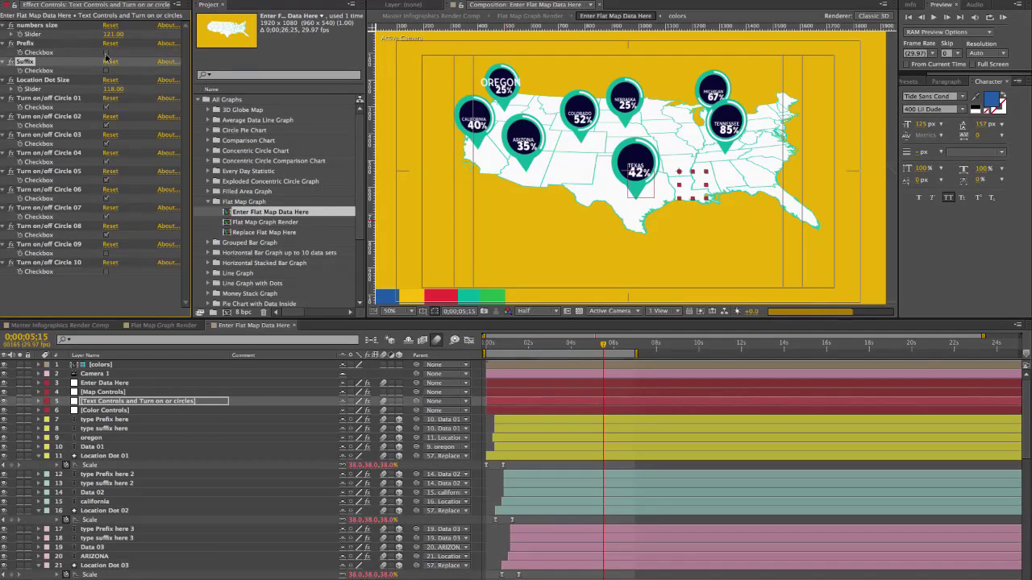
pyautogui.click(106, 53)
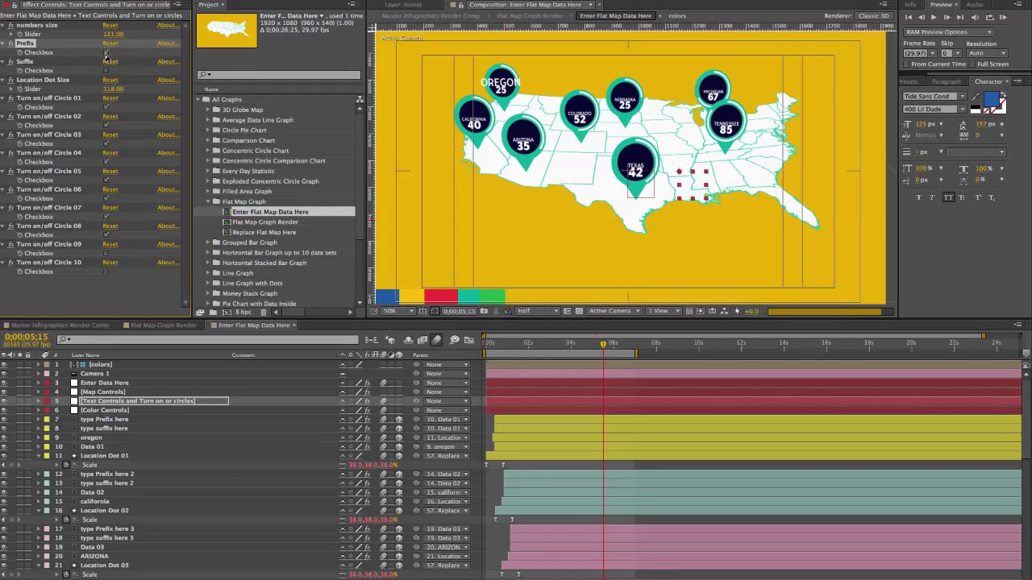
pyautogui.click(106, 53)
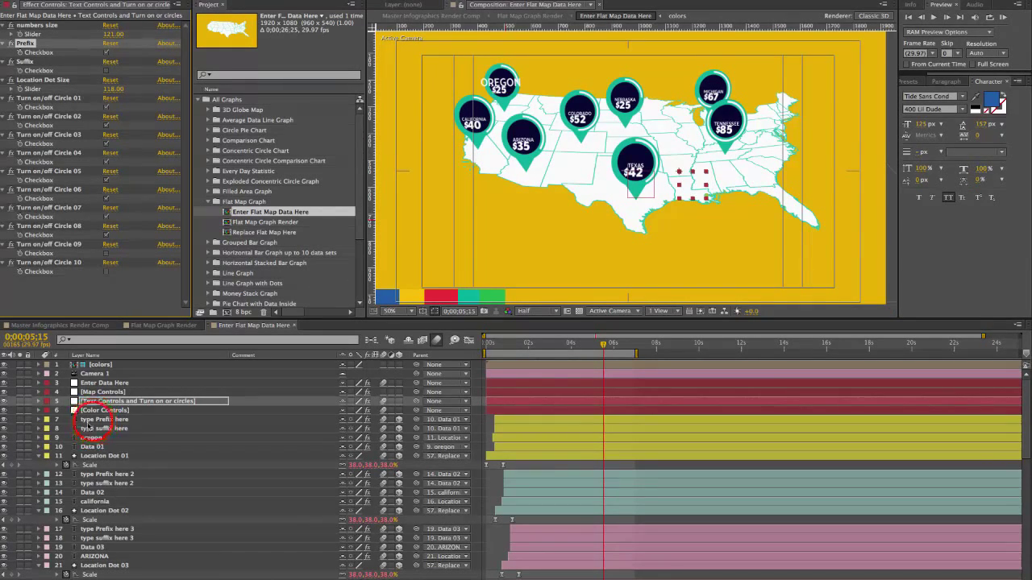
# Replace the text of the first type Prefix here layer with P, leaving the type suffix here layer selected
pyautogui.click(95, 420)
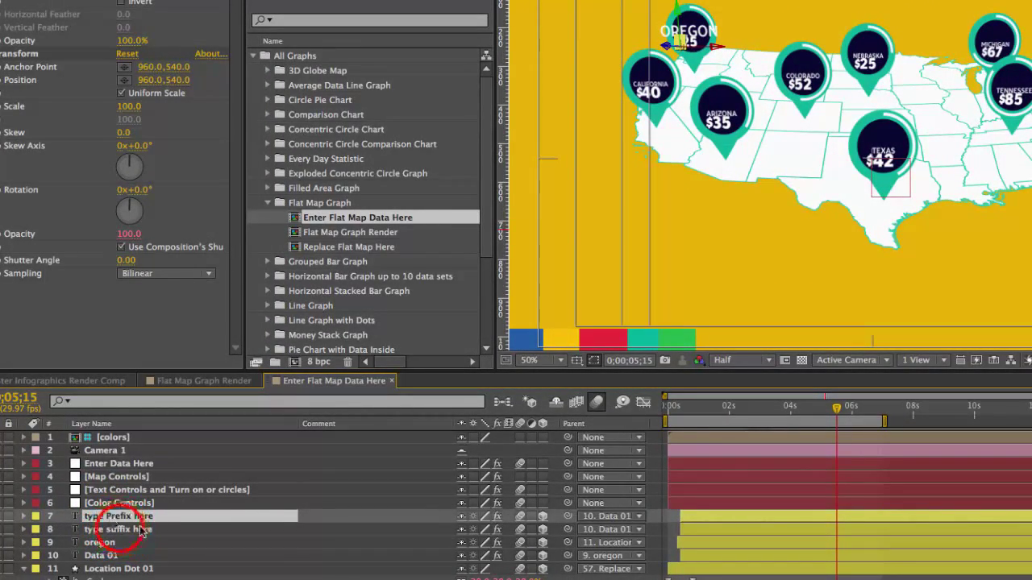
pyautogui.click(121, 530)
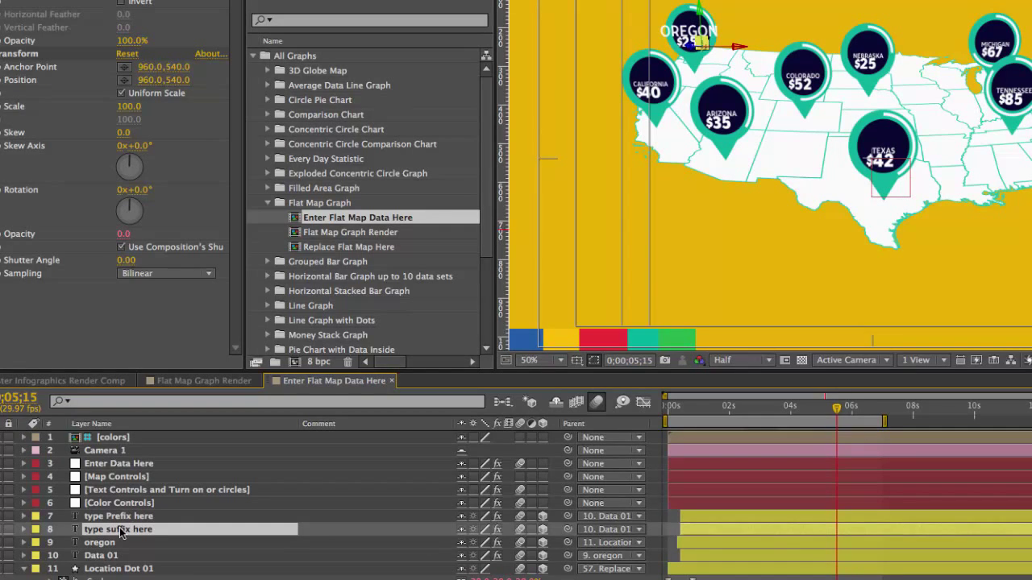
pyautogui.click(109, 517)
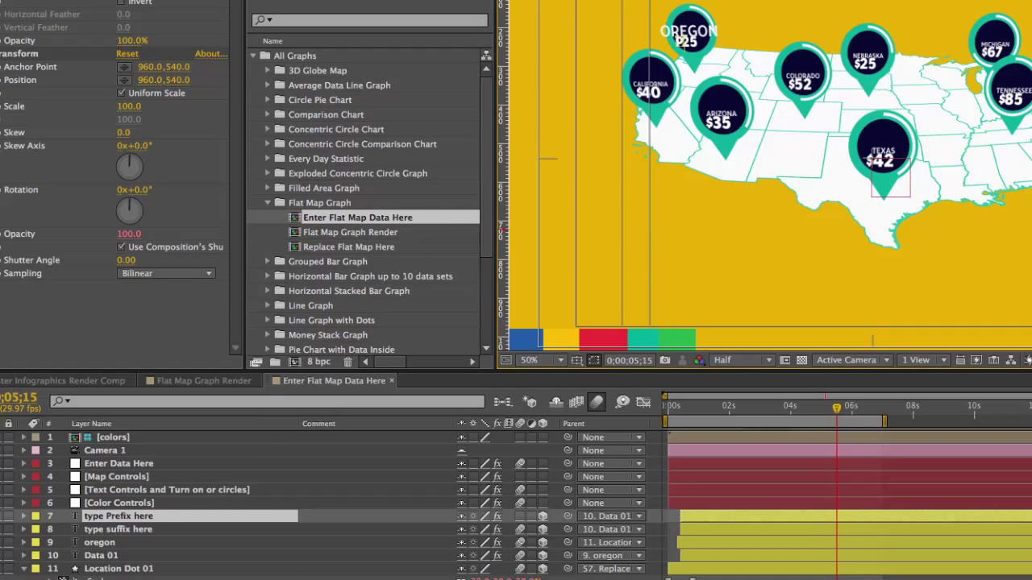
pyautogui.press('v')
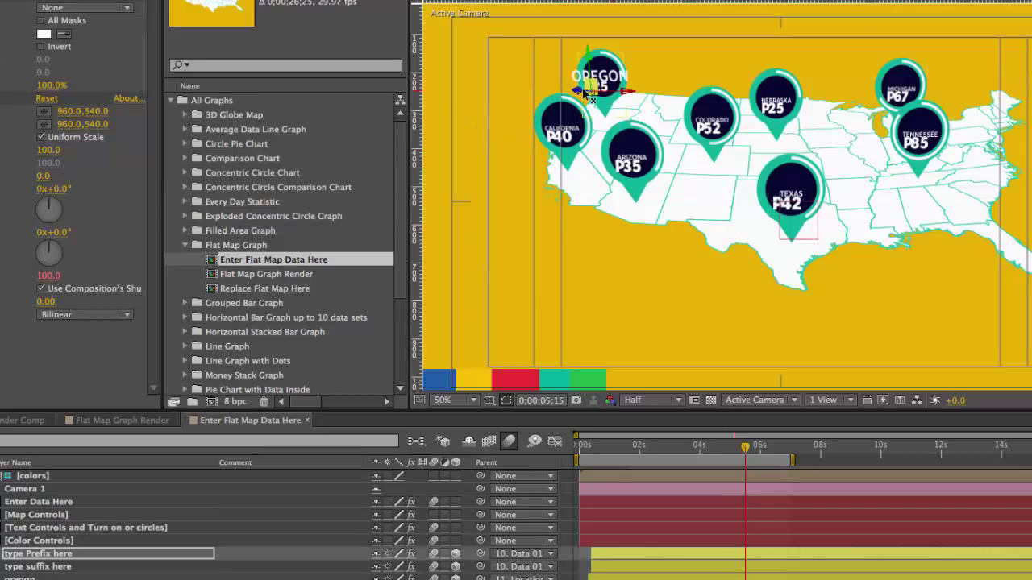
pyautogui.click(32, 555)
pyautogui.click(24, 568)
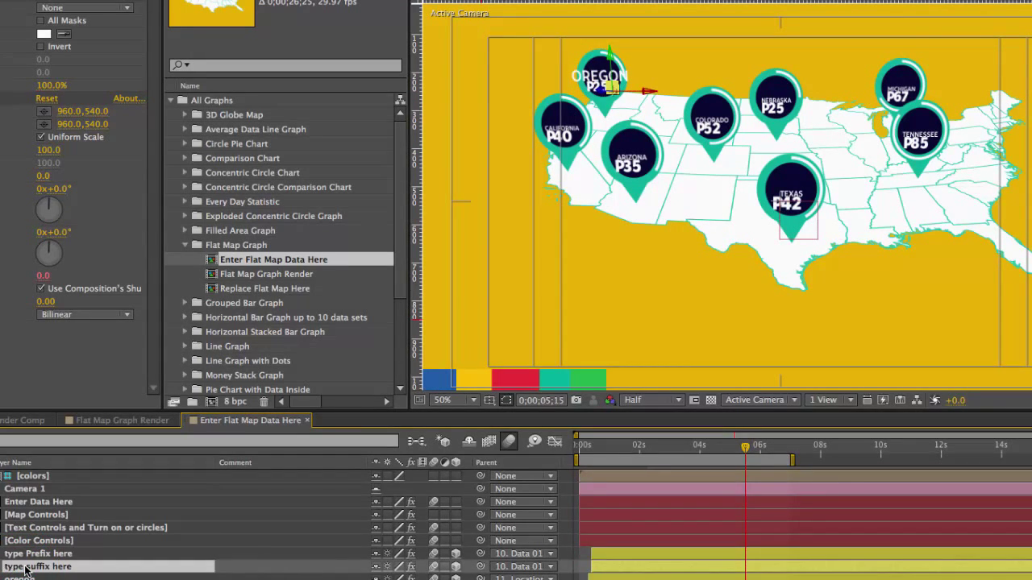
# On the Color Controls layer, set the text and symbol color to red
pyautogui.click(40, 540)
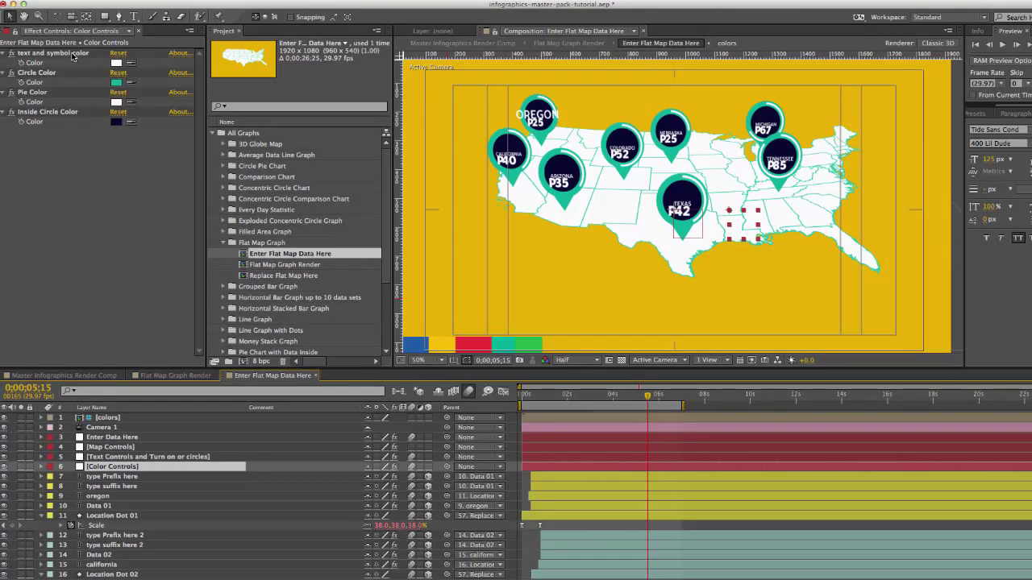
pyautogui.click(116, 62)
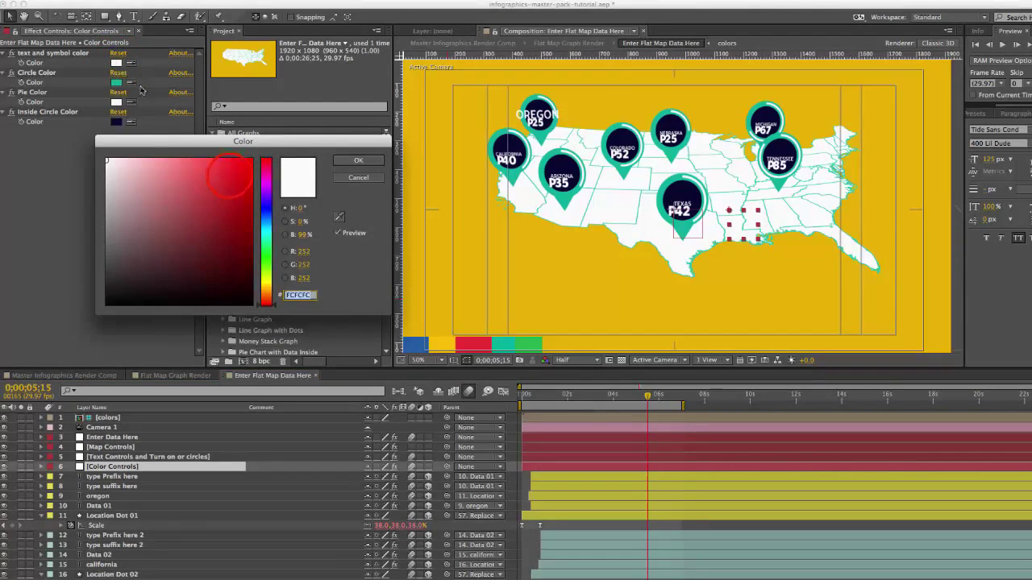
pyautogui.click(230, 176)
pyautogui.click(358, 160)
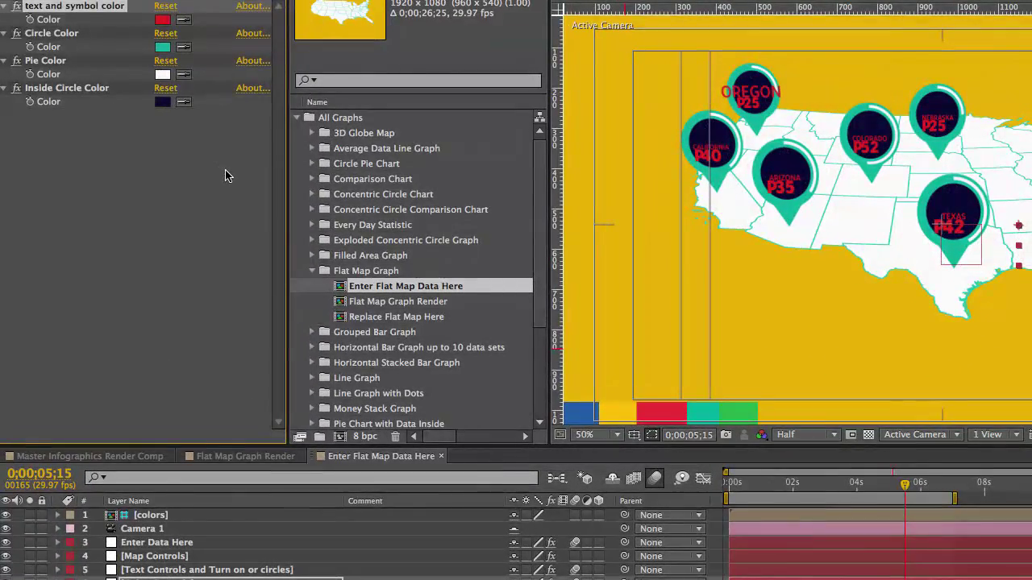
# Set Circle Color to the sampled yellow background color and Pie Color to the navy sampled from inside a location pin
pyautogui.click(69, 37)
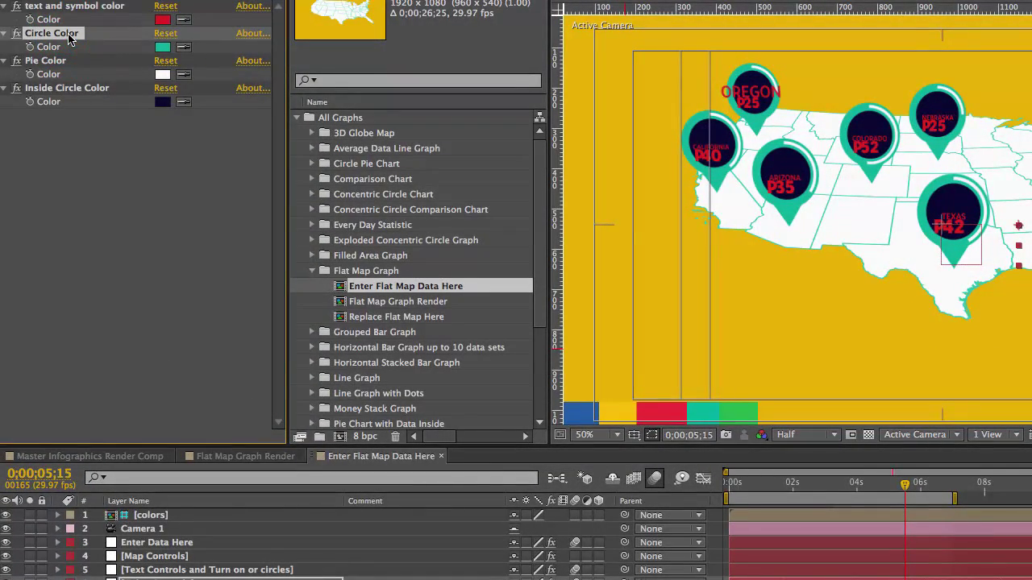
pyautogui.click(184, 51)
pyautogui.click(314, 20)
pyautogui.click(57, 63)
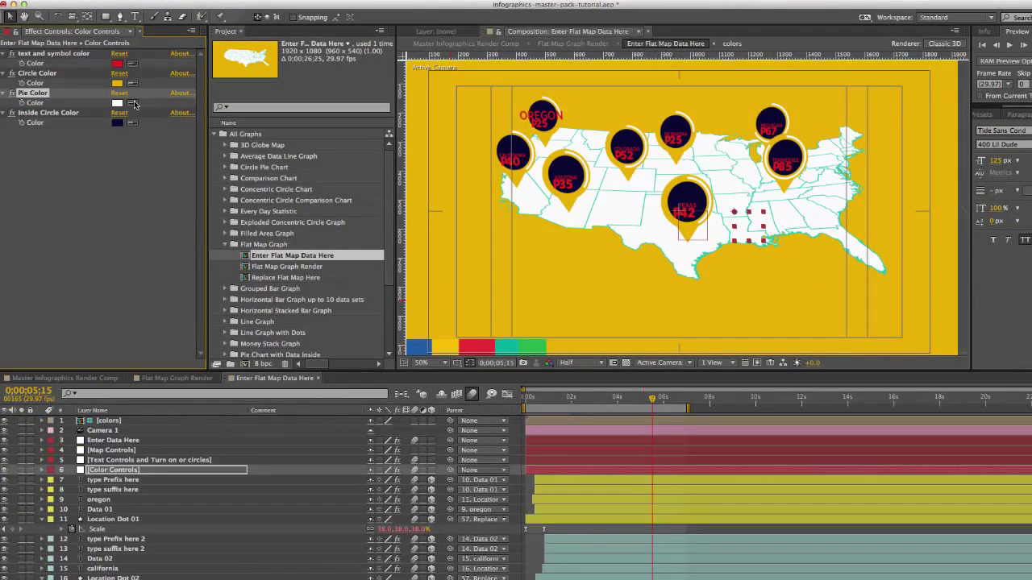
pyautogui.click(515, 144)
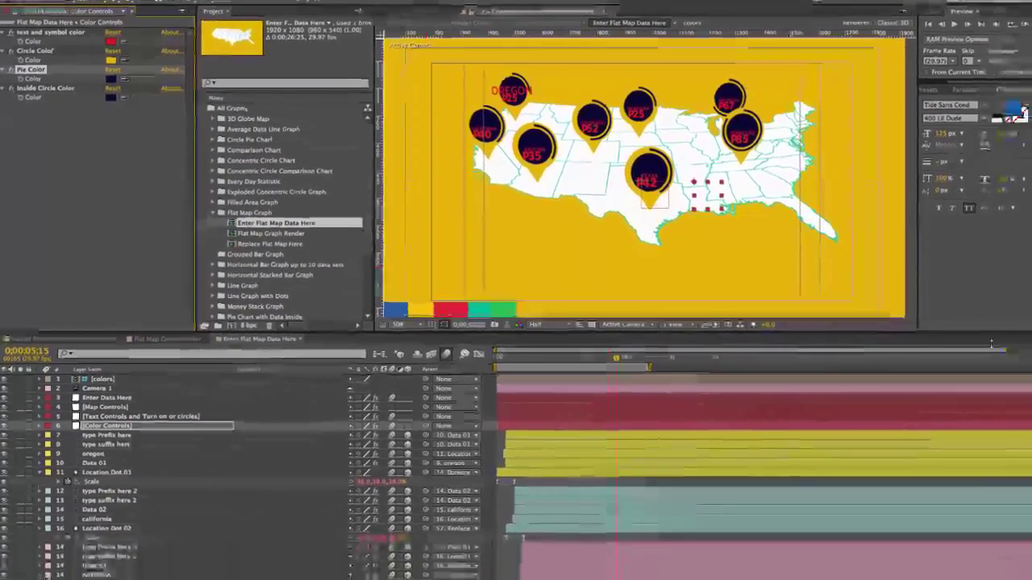
# Open the nested Replace Flat Map Here composition from its layer and select the USA outline layer
pyautogui.click(1026, 391)
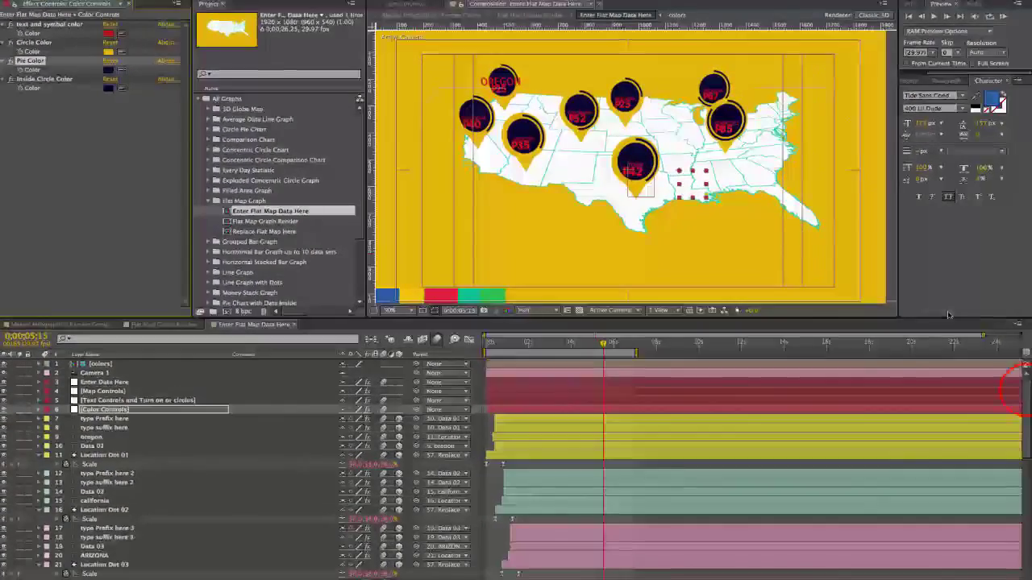
pyautogui.moveTo(1025, 391); pyautogui.dragTo(1025, 517)
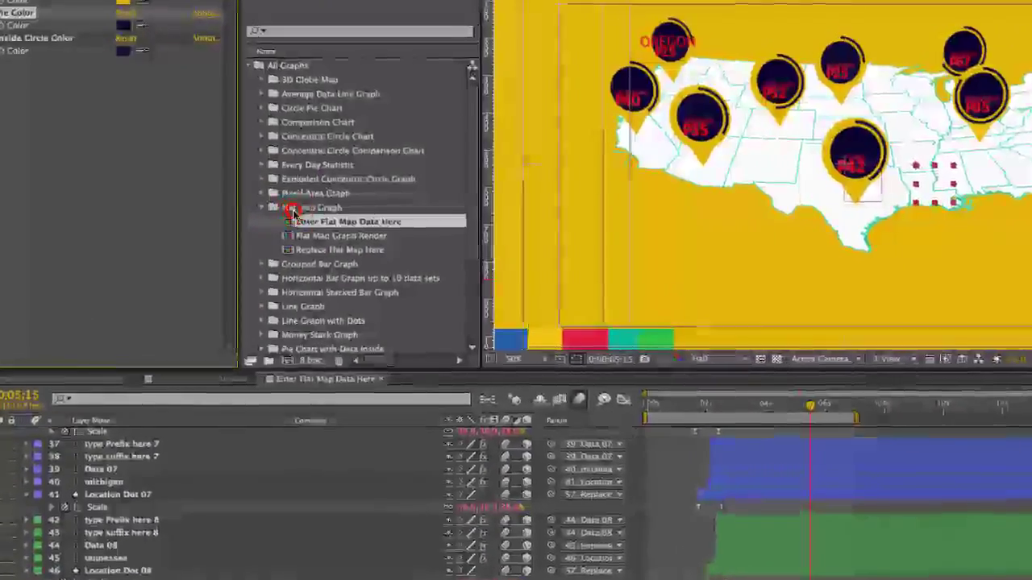
pyautogui.click(238, 206)
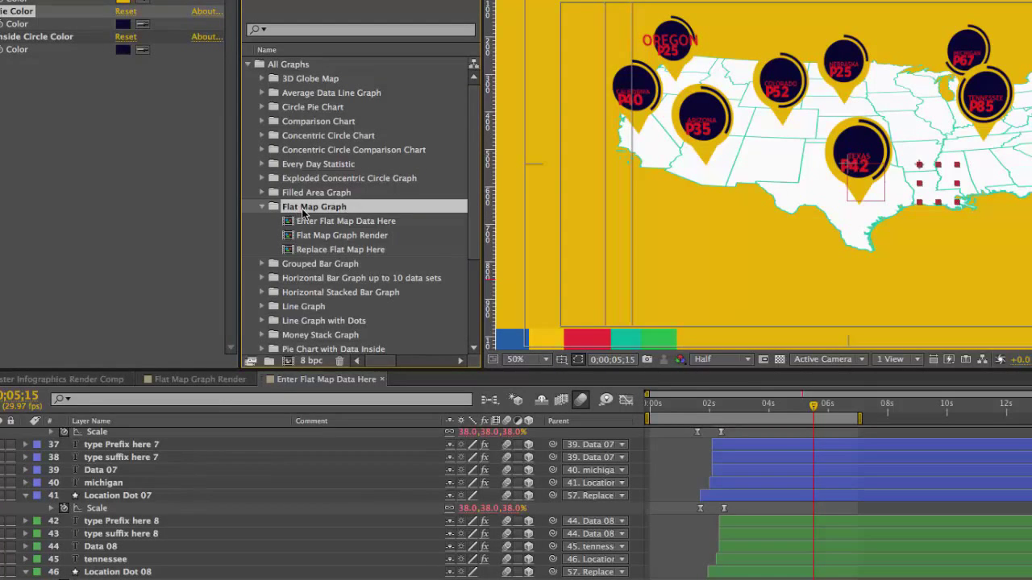
pyautogui.click(309, 251)
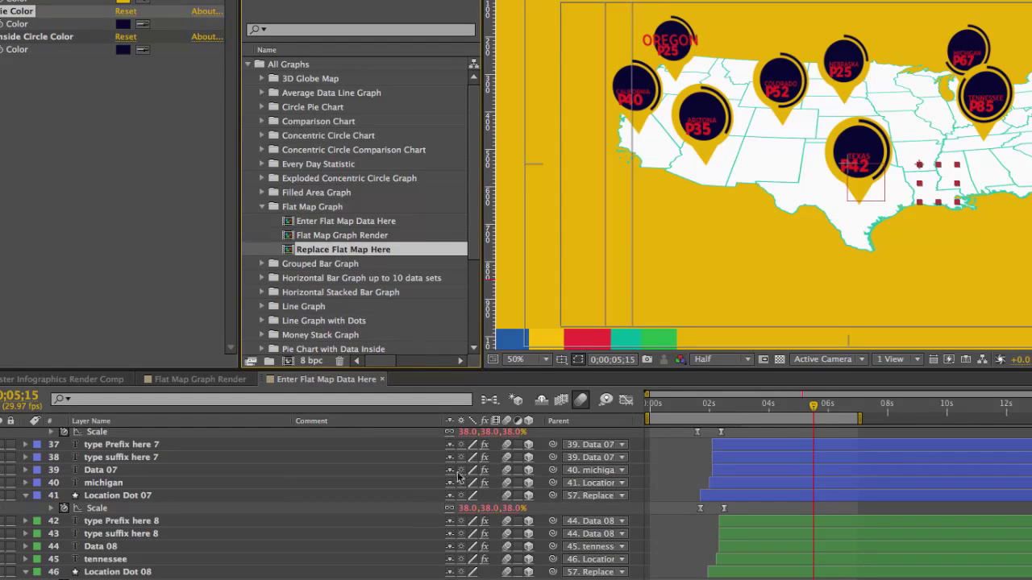
pyautogui.click(853, 152)
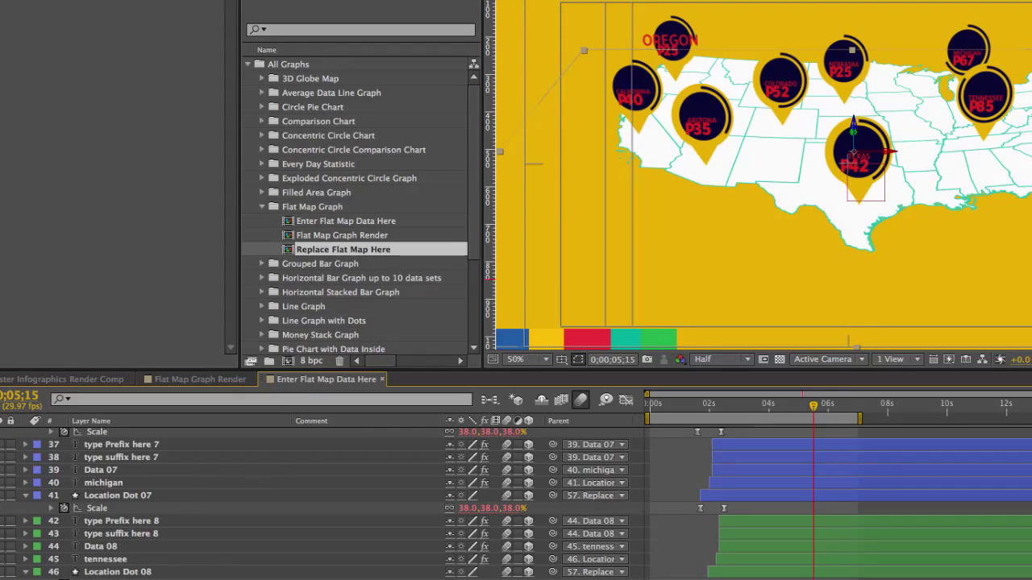
pyautogui.doubleClick(121, 578)
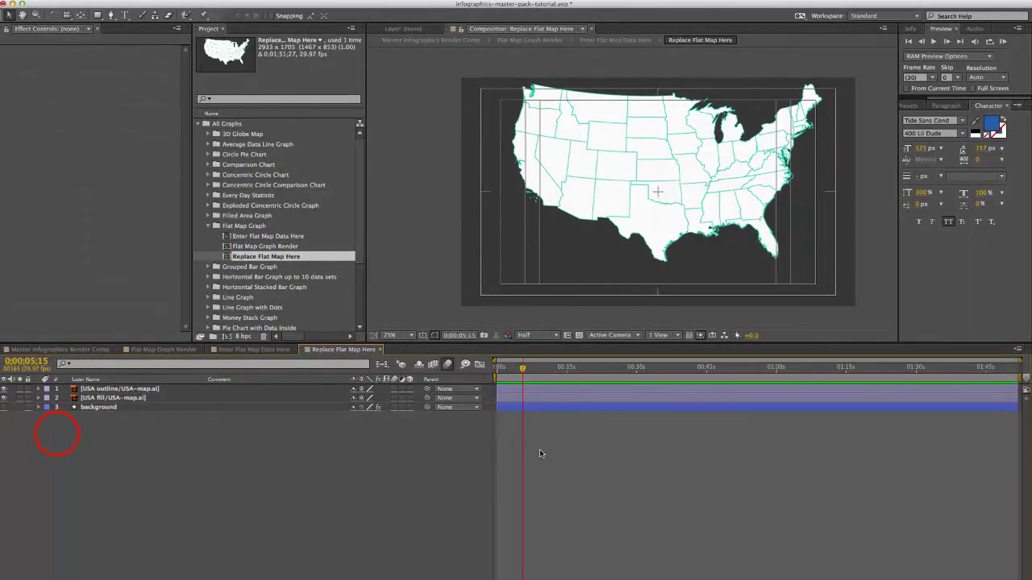
pyautogui.click(100, 390)
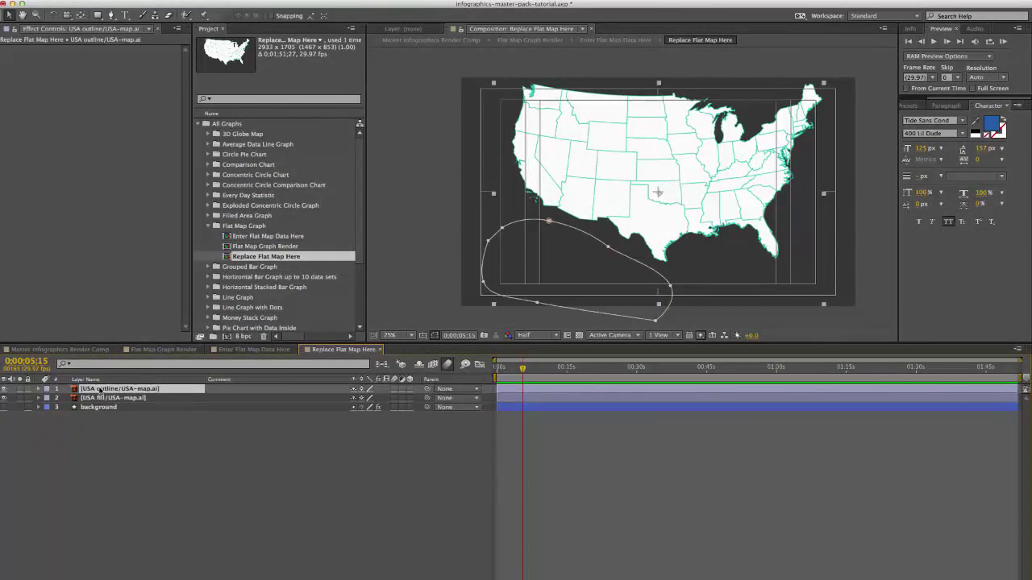